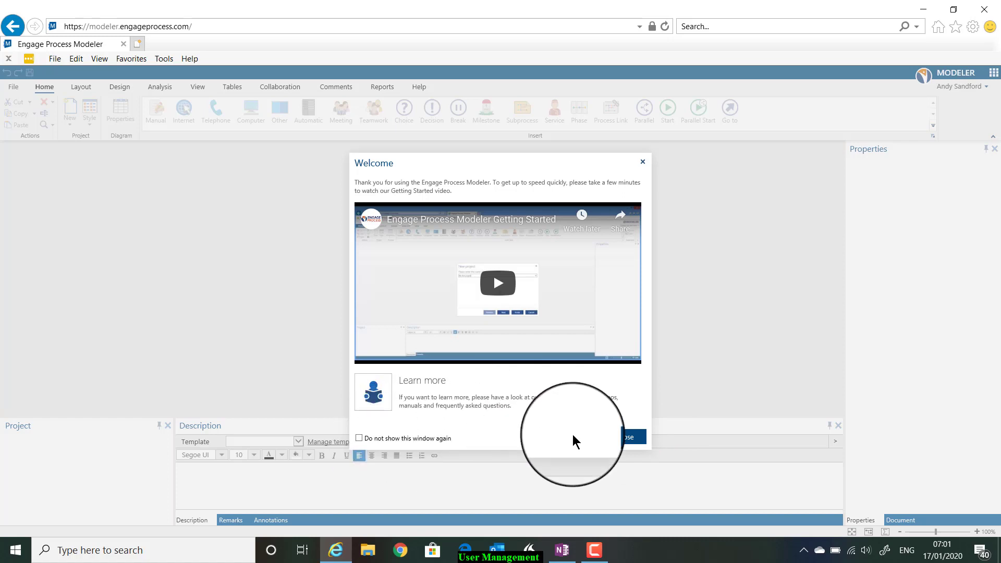
- Close the Welcome and Getting started windows to reveal the empty modeler workspace
{"action": "left_click", "coordinate": [634, 440]}
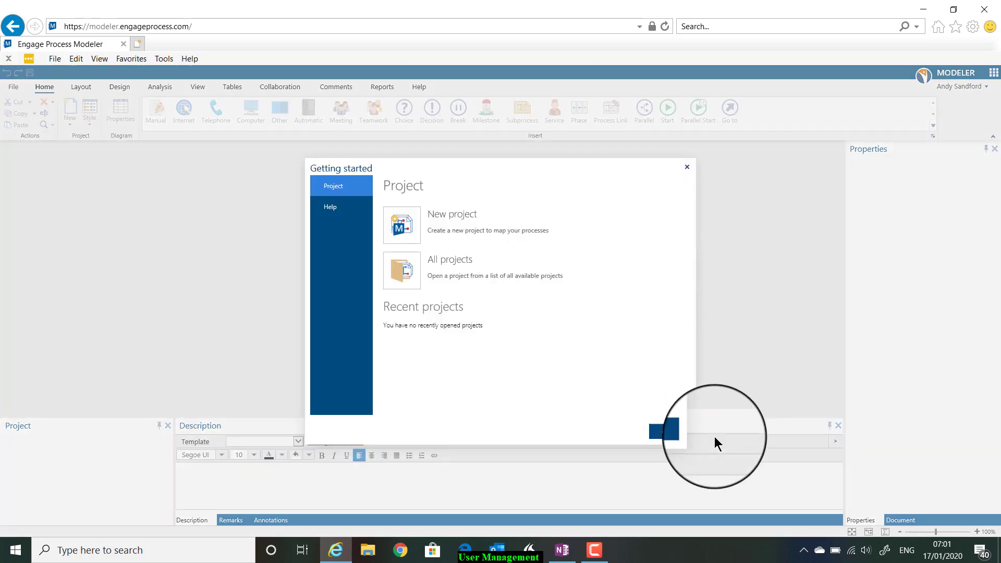
{"action": "left_click", "coordinate": [687, 168]}
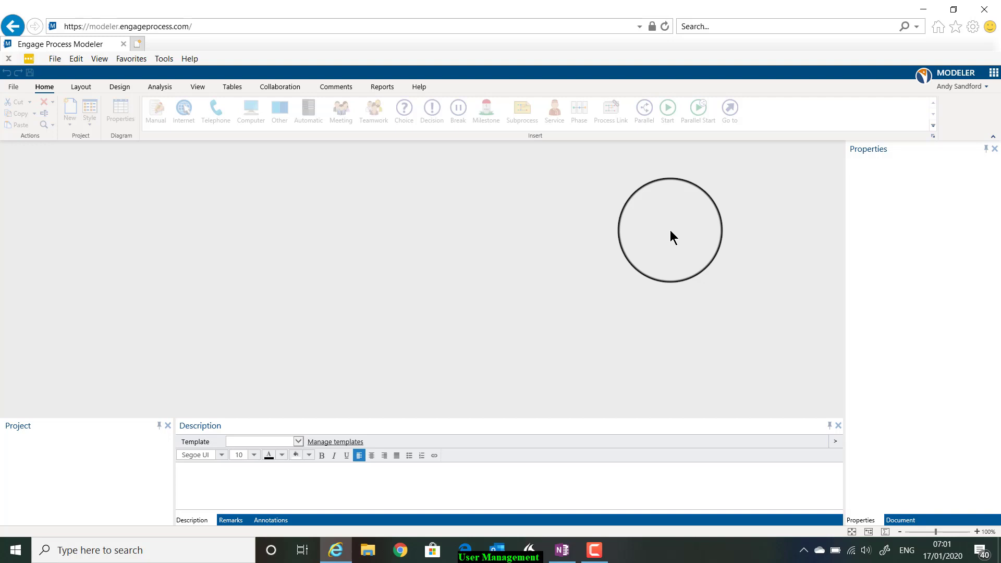
- Launch Users & groups from the Collaboration ribbon in Engage Process Settings
{"action": "left_click", "coordinate": [993, 73]}
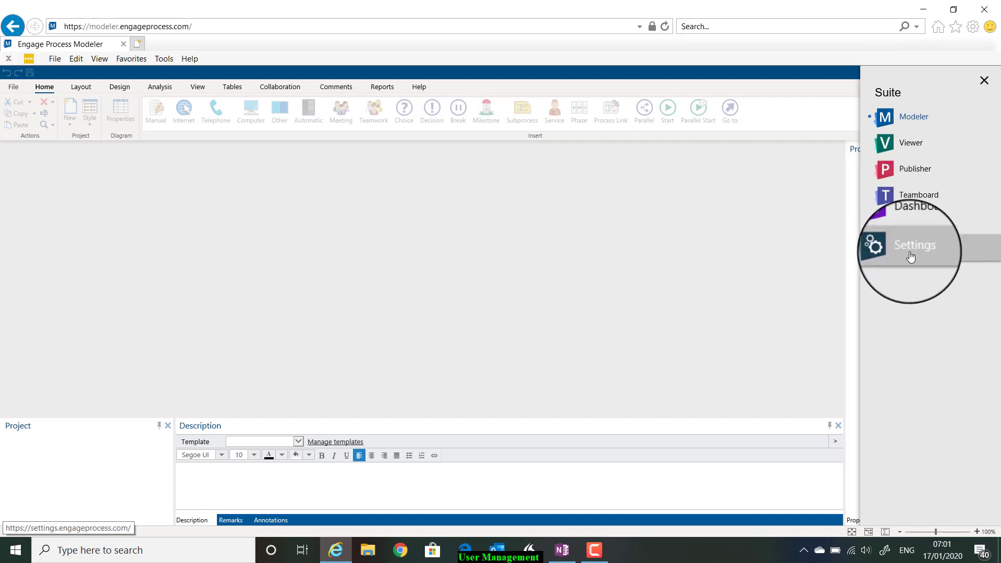
{"action": "left_click", "coordinate": [983, 83]}
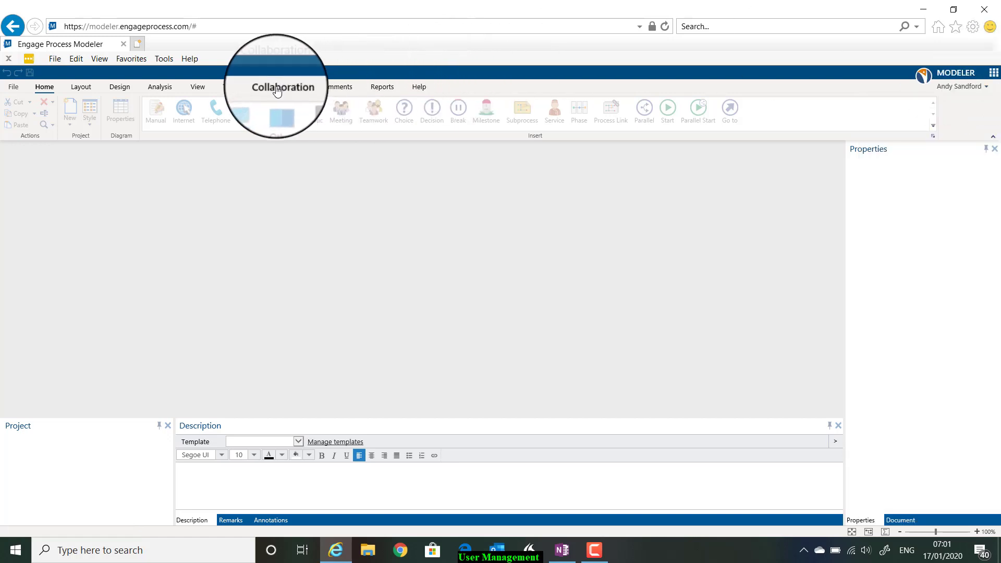
{"action": "left_click", "coordinate": [301, 88]}
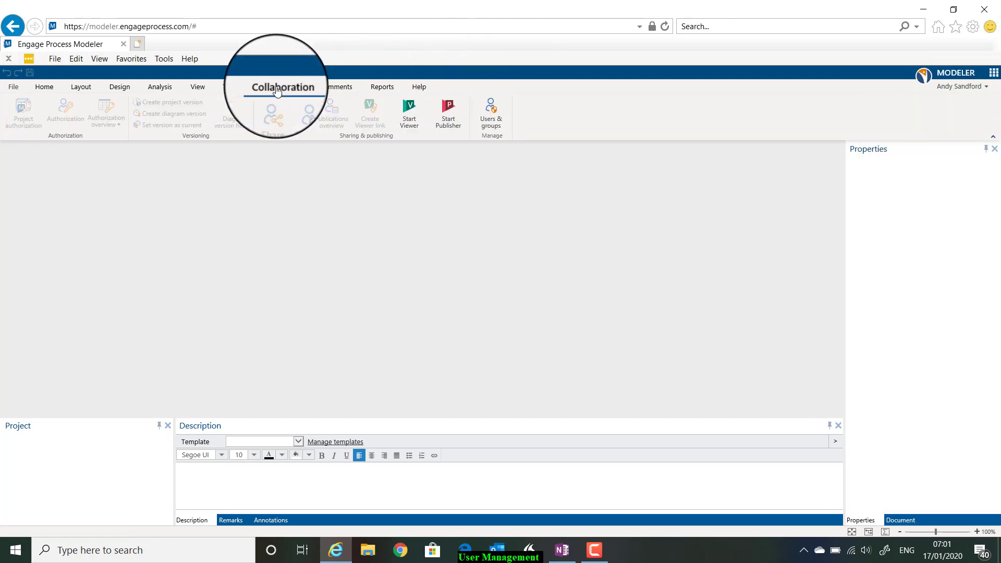
{"action": "left_click", "coordinate": [490, 124]}
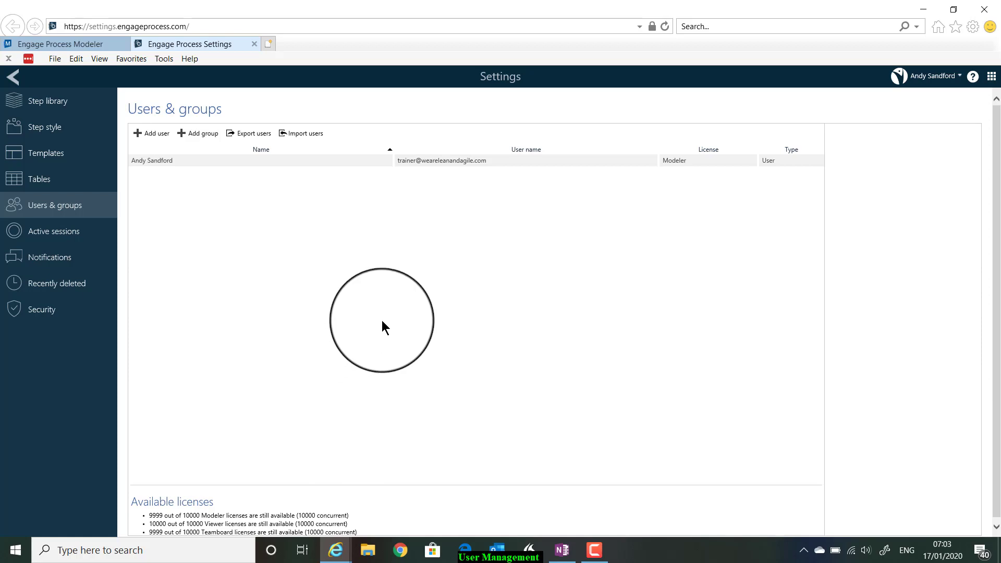
- Add a group named 'Modeler Users' with description 'People who will be mapping'
{"action": "left_click", "coordinate": [195, 134]}
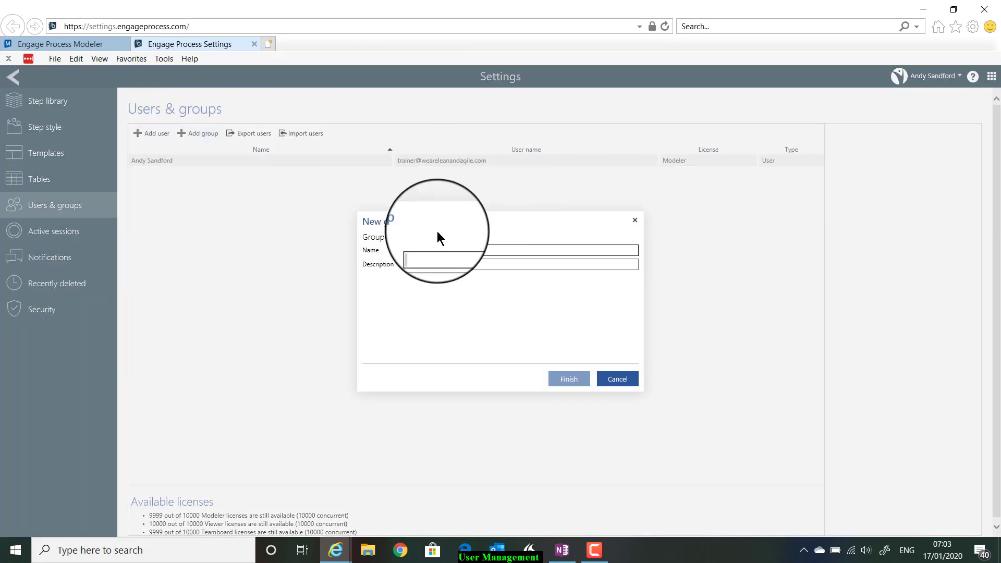
{"action": "left_click", "coordinate": [433, 248]}
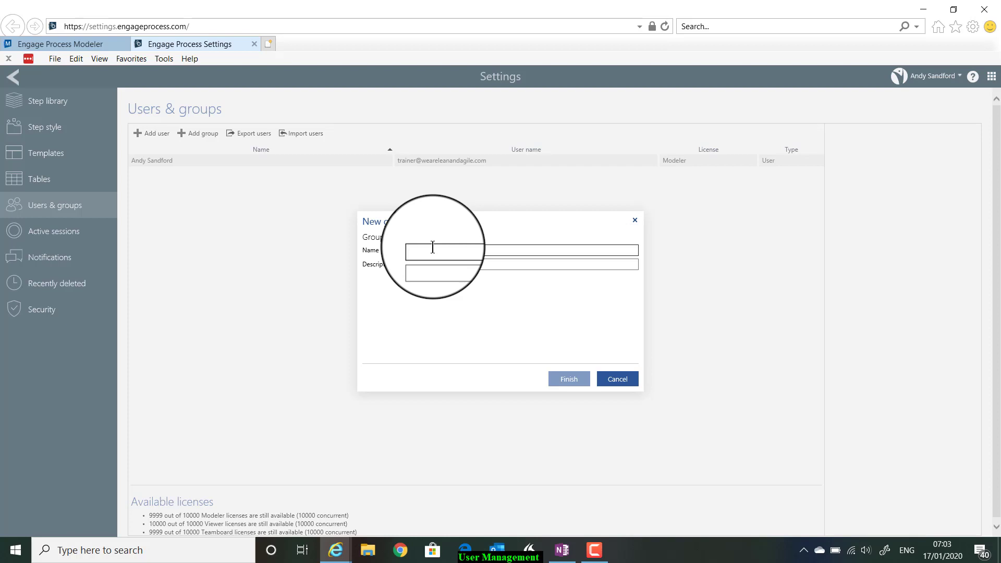
{"action": "type", "text": "Mod"}
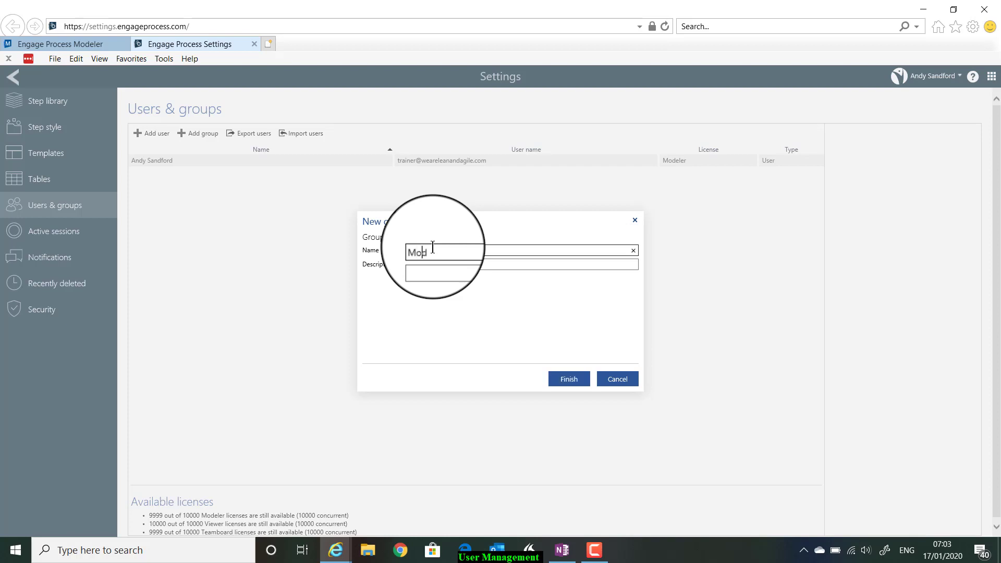
{"action": "type", "text": "eler Users"}
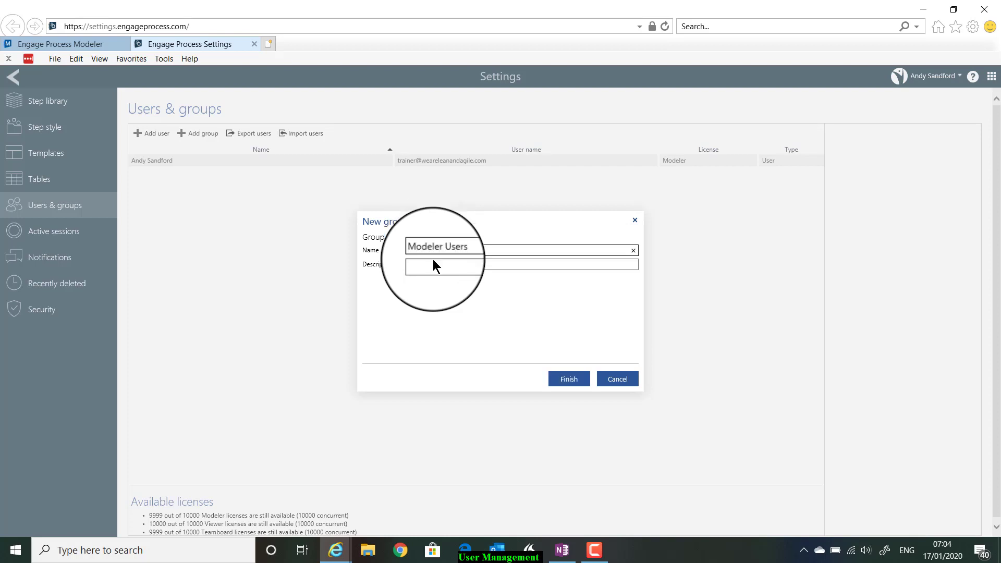
{"action": "left_click", "coordinate": [428, 263]}
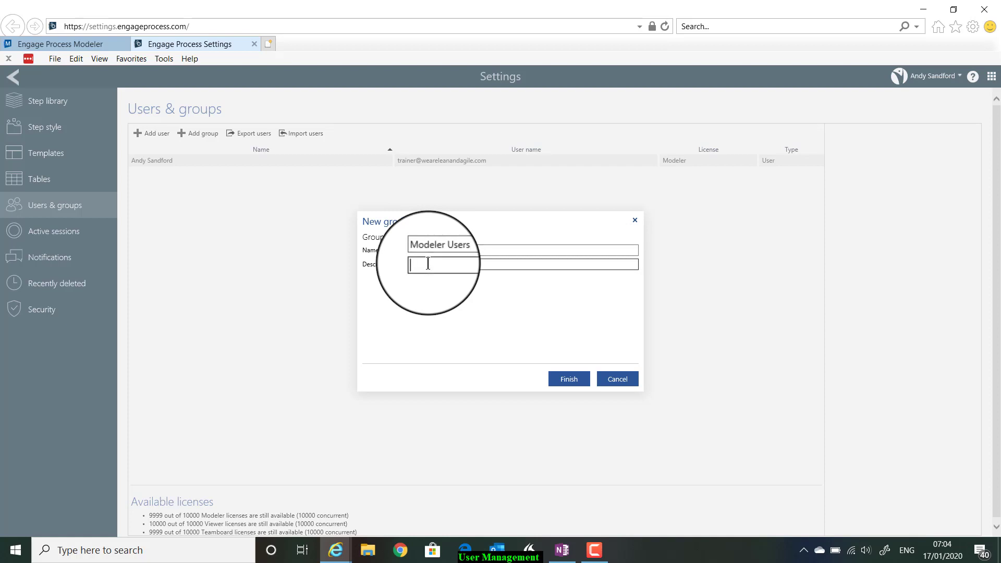
{"action": "type", "text": "People who will be mapping"}
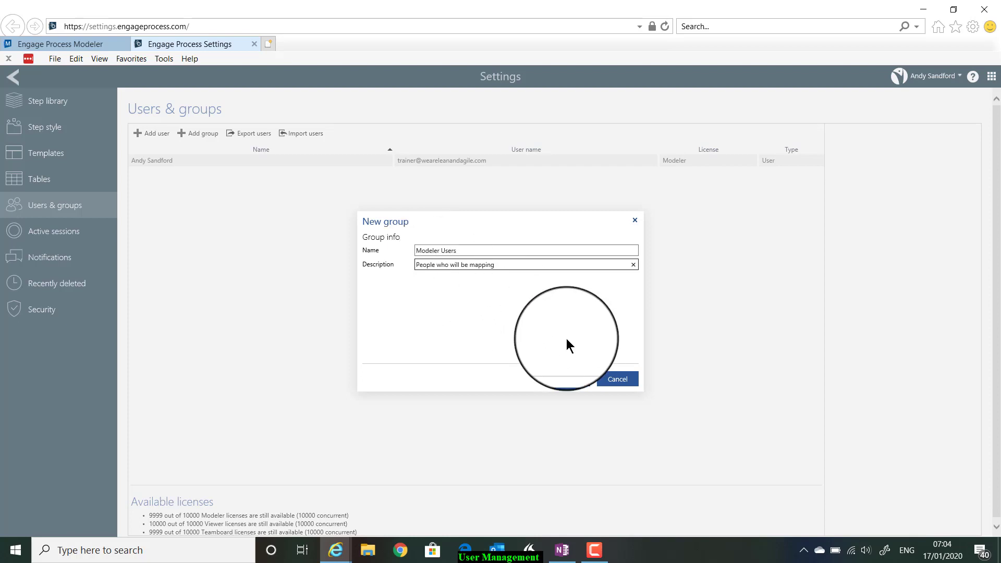
{"action": "left_click", "coordinate": [566, 381]}
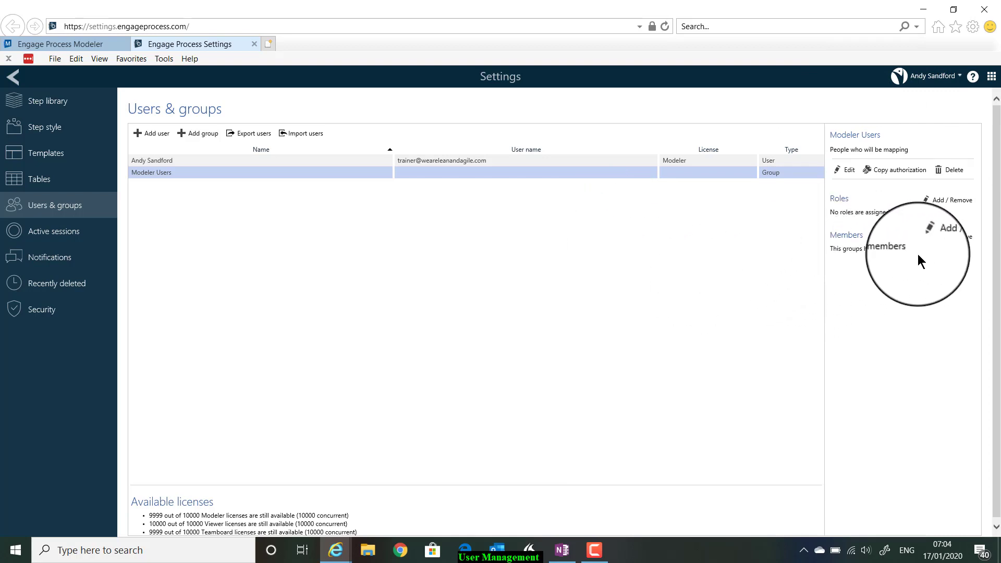
- Open the Assign roles dialog for the Modeler Users group
{"action": "left_click", "coordinate": [956, 202]}
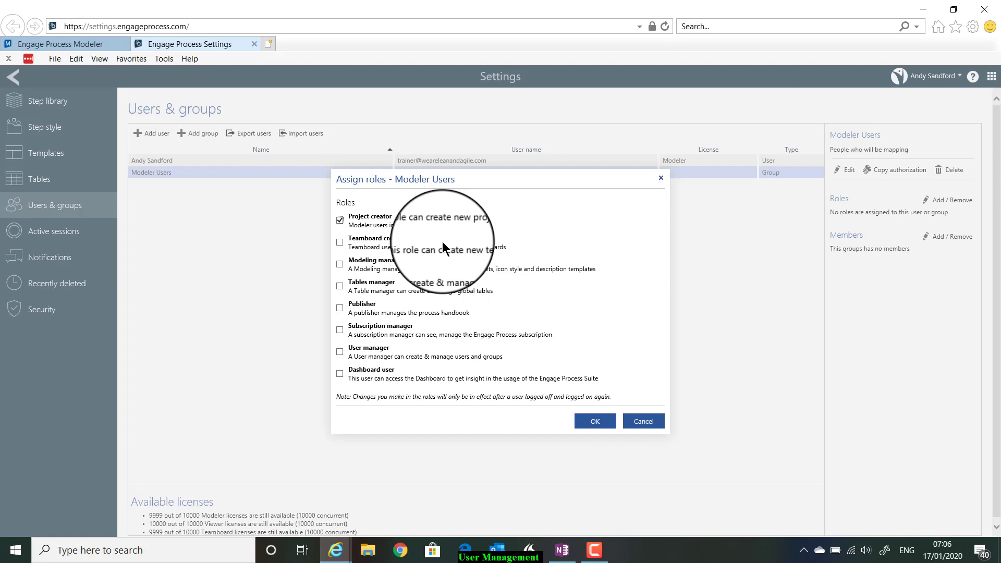
- Tick Teamboard creator, Modeling manager and Tables manager for Modeler Users
{"action": "left_click", "coordinate": [339, 242]}
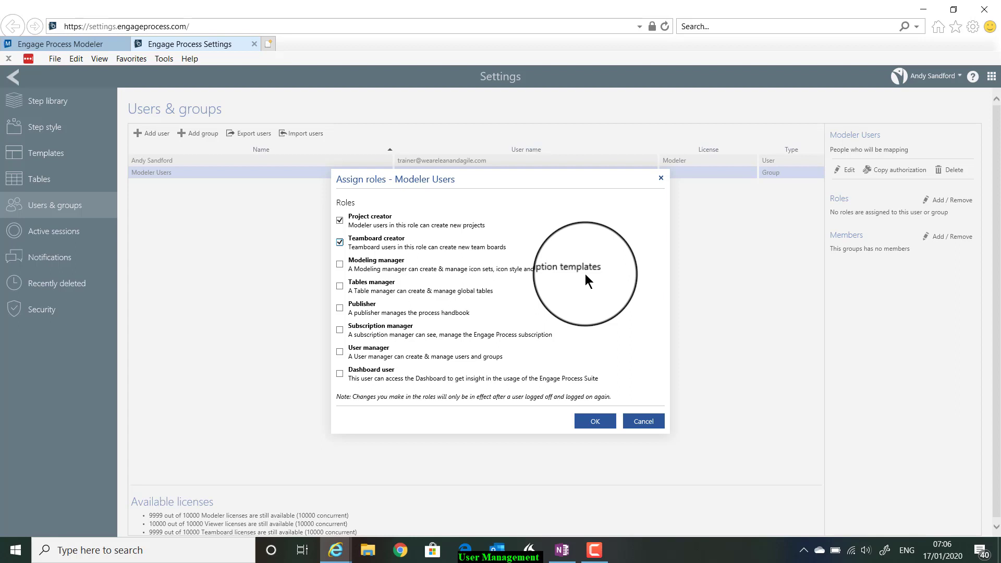
{"action": "left_click", "coordinate": [338, 264]}
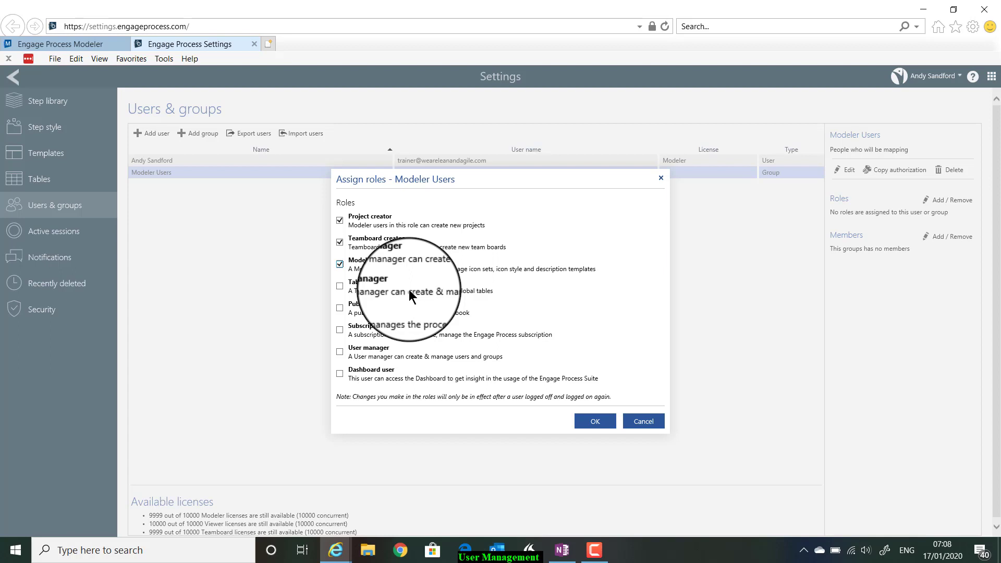
{"action": "left_click", "coordinate": [339, 286]}
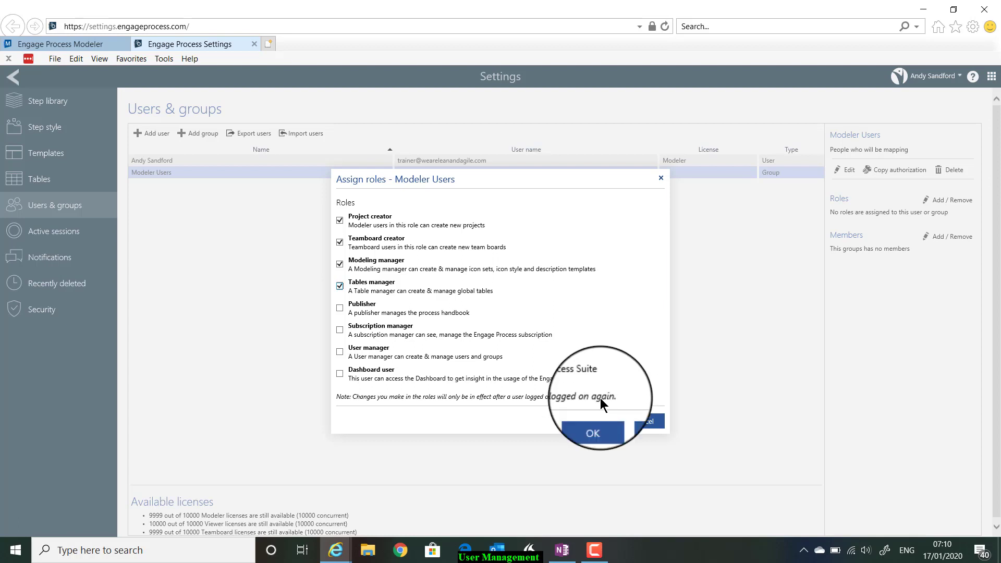
- Apply the four selected roles to the Modeler Users group
{"action": "left_click", "coordinate": [590, 424]}
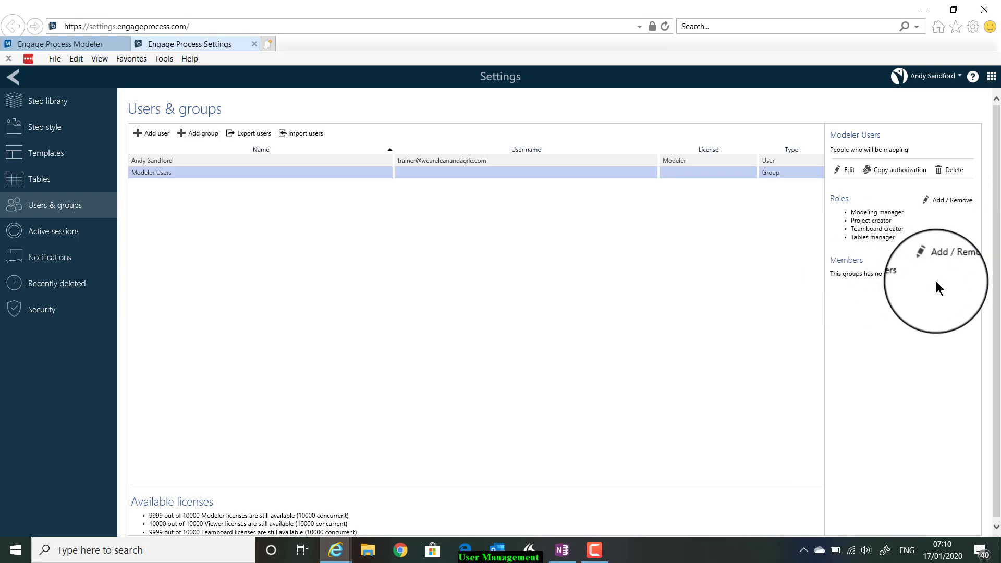
- Create the System admin group, described 'Administrators of the system', and open its role assignment
{"action": "left_click", "coordinate": [196, 135]}
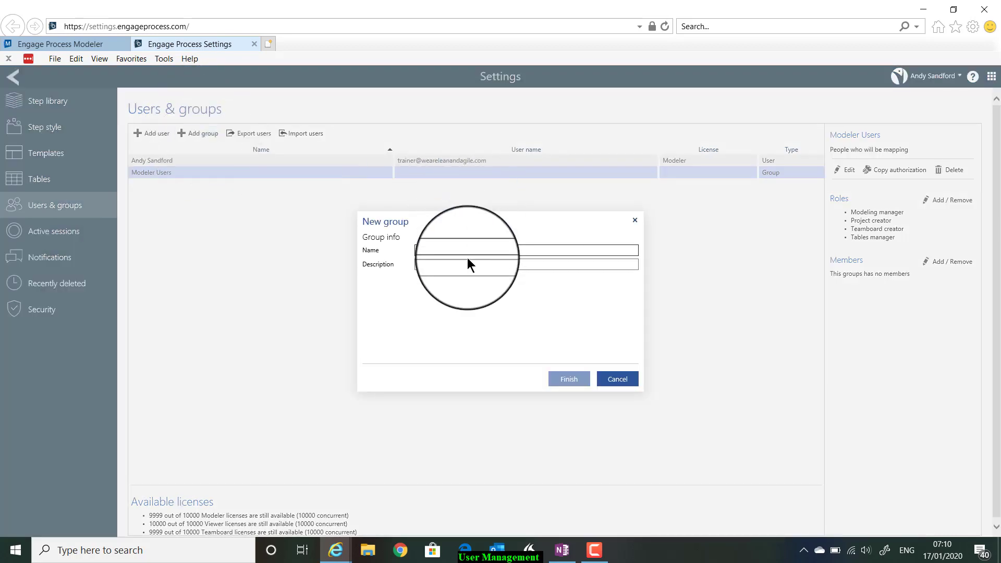
{"action": "type", "text": "V"}
{"action": "type", "text": "n admin"}
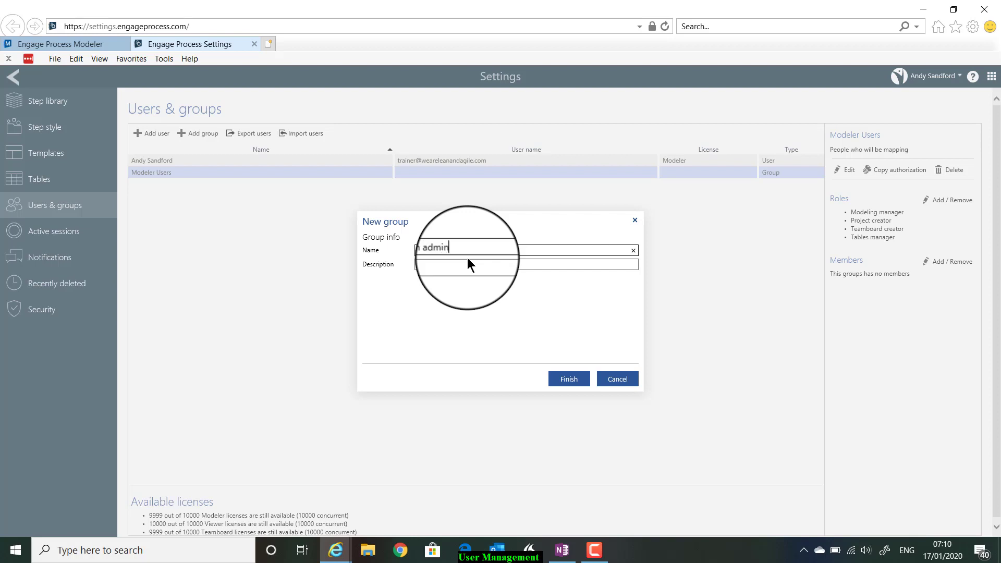
{"action": "left_click", "coordinate": [428, 265]}
{"action": "type", "text": "A"}
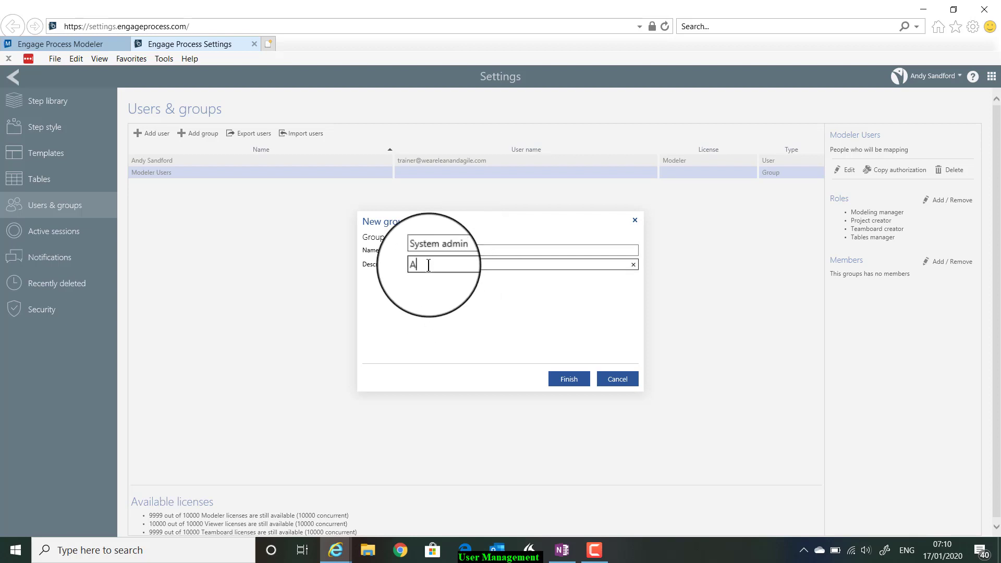
{"action": "type", "text": "dministrators of the system"}
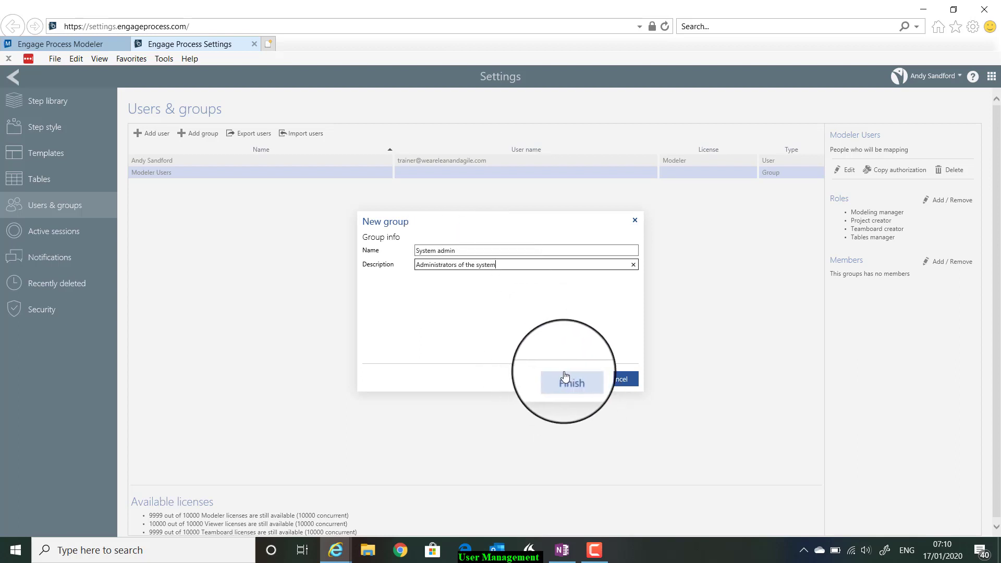
{"action": "left_click", "coordinate": [570, 382]}
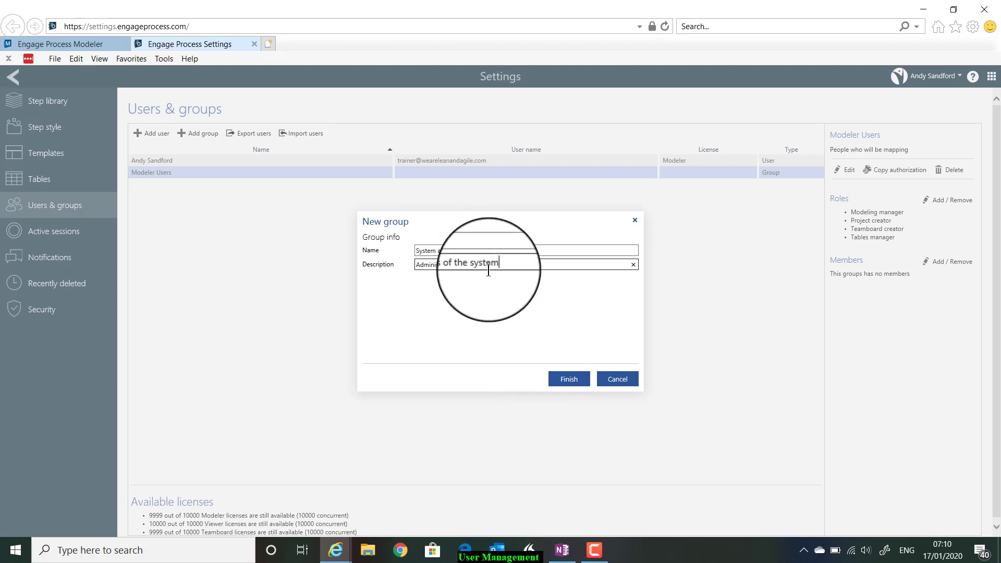
{"action": "left_click", "coordinate": [570, 380]}
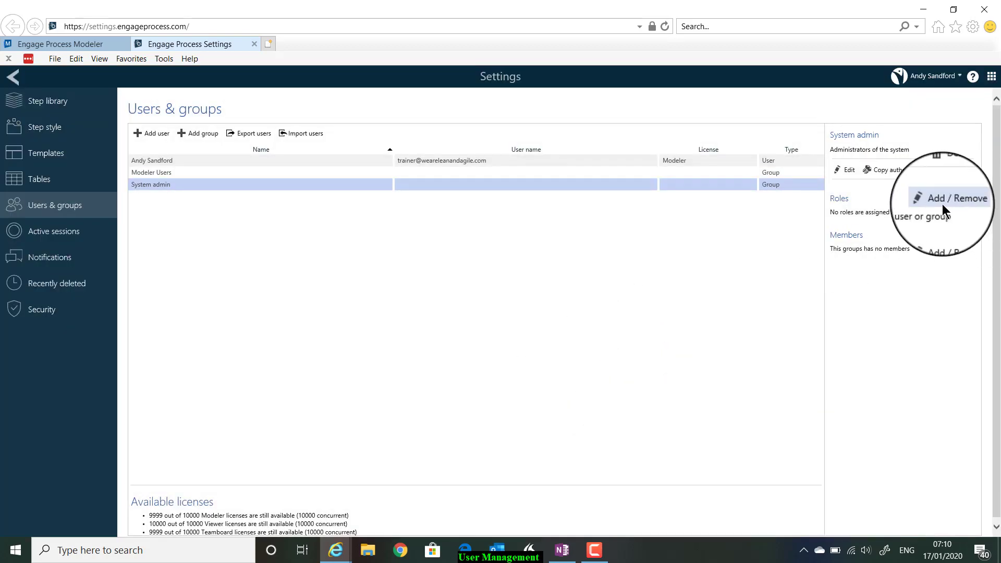
{"action": "left_click", "coordinate": [942, 205]}
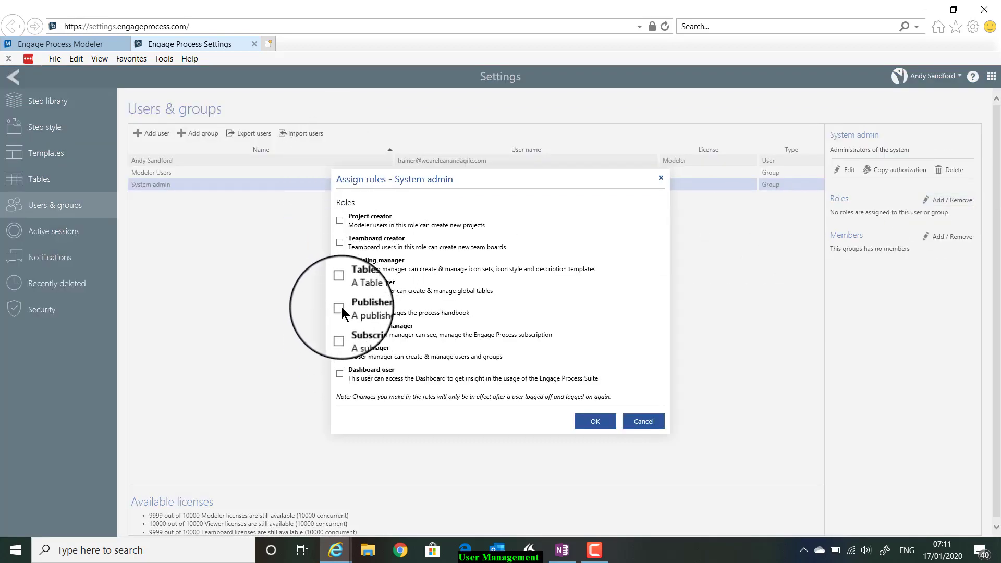
- Grant System admin all eight roles, Project creator through Dashboard user, and apply them
{"action": "left_click", "coordinate": [339, 220]}
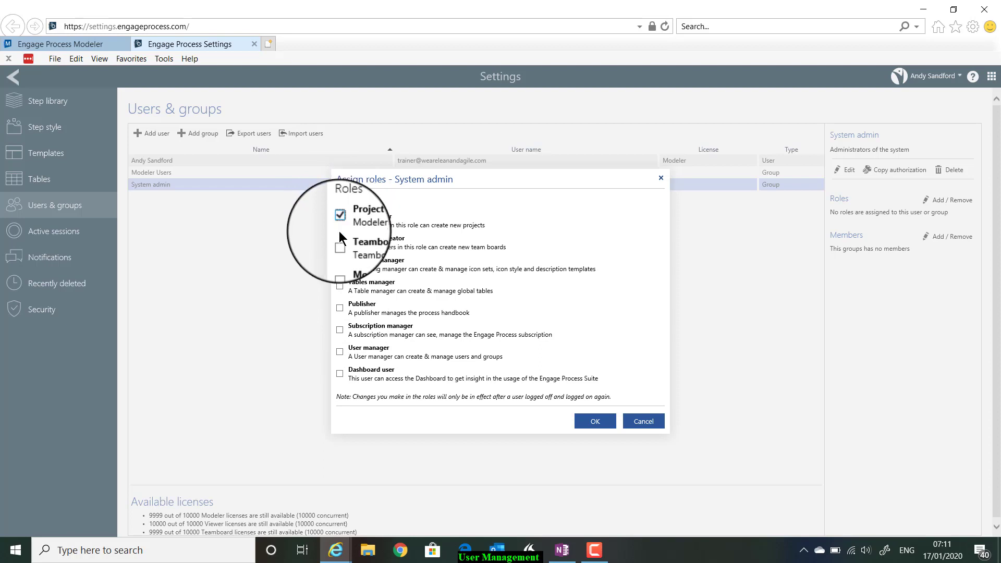
{"action": "left_click", "coordinate": [338, 241]}
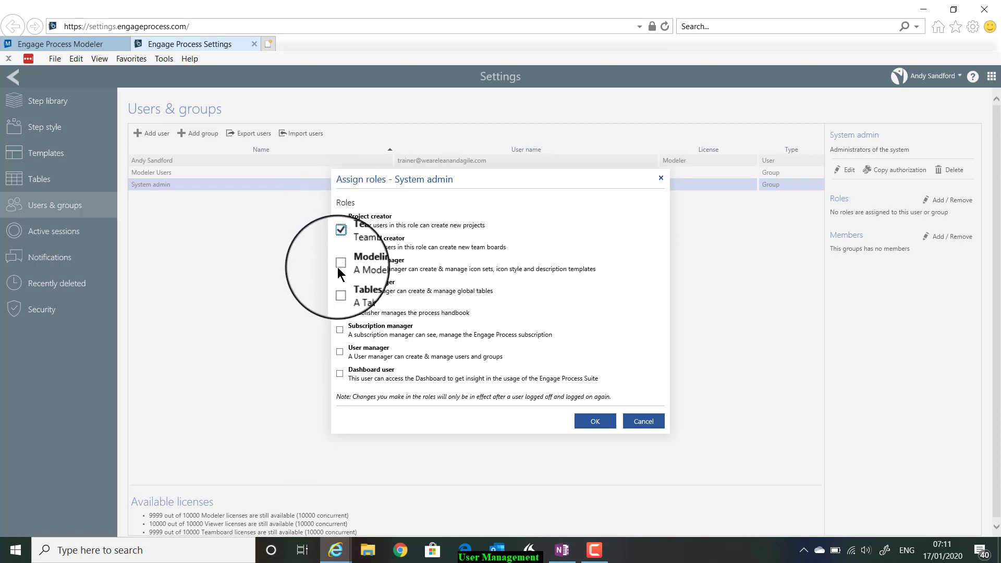
{"action": "left_click", "coordinate": [337, 265]}
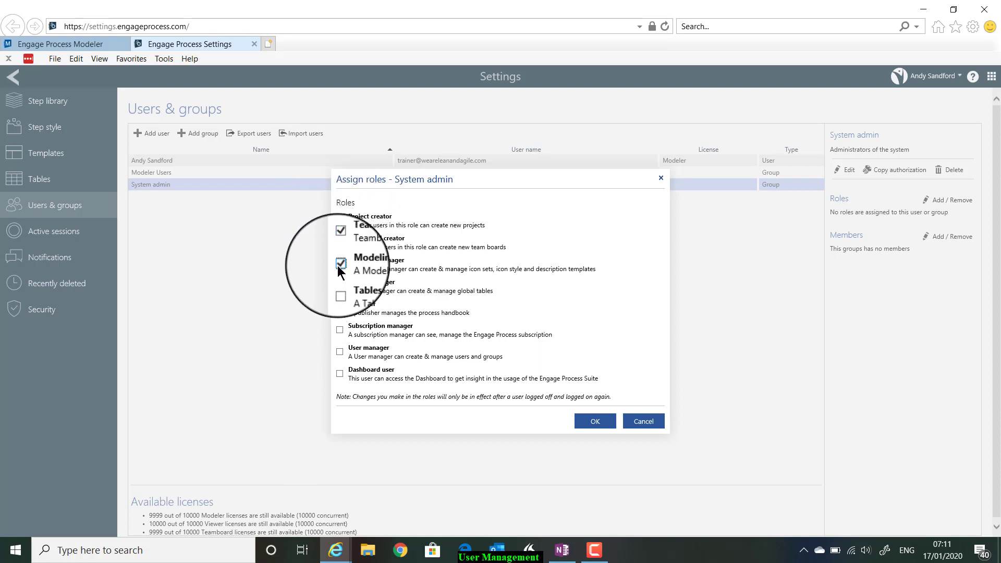
{"action": "left_click", "coordinate": [339, 287]}
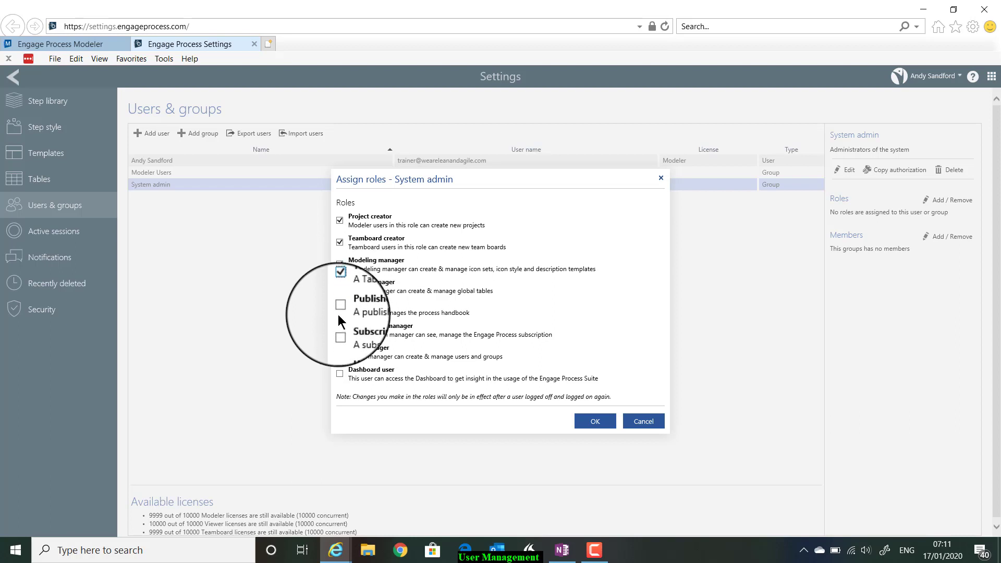
{"action": "left_click", "coordinate": [338, 309]}
{"action": "left_click", "coordinate": [339, 330]}
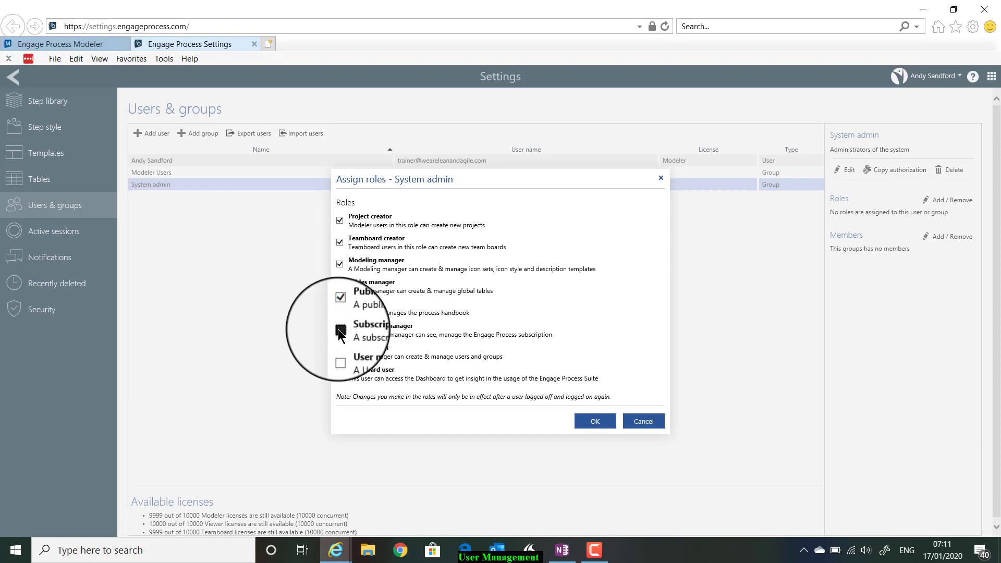
{"action": "left_click", "coordinate": [340, 352]}
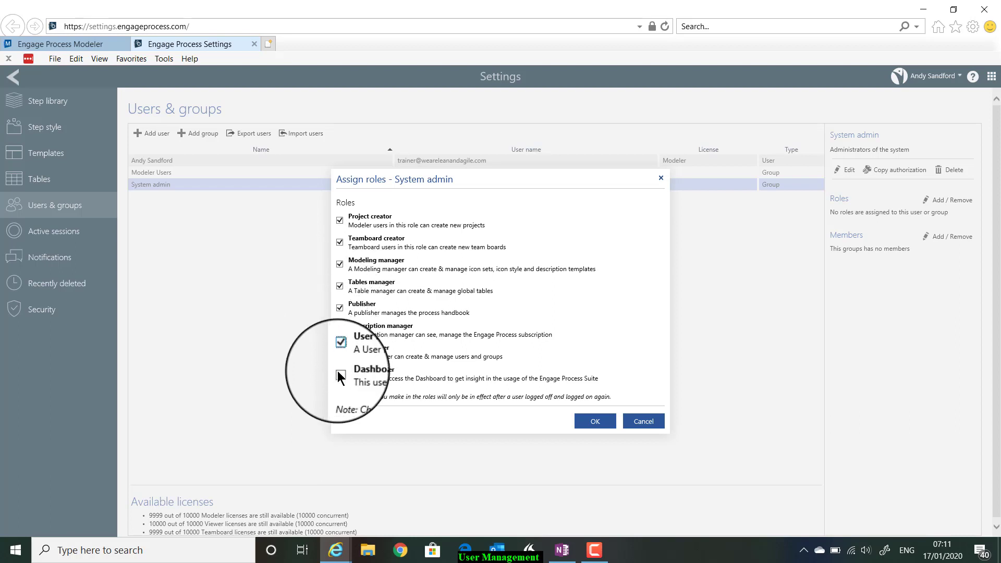
{"action": "left_click", "coordinate": [340, 373]}
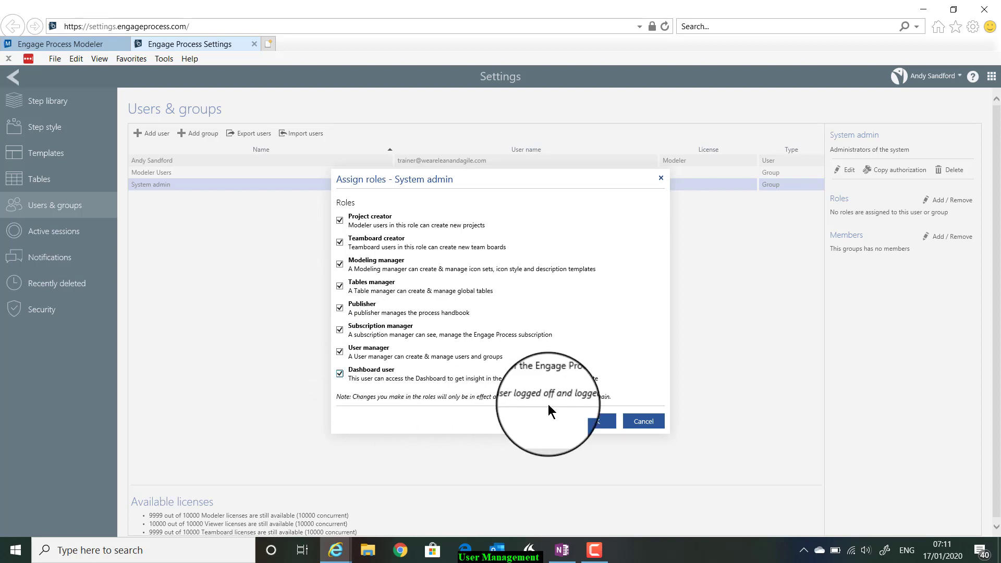
{"action": "left_click", "coordinate": [594, 423]}
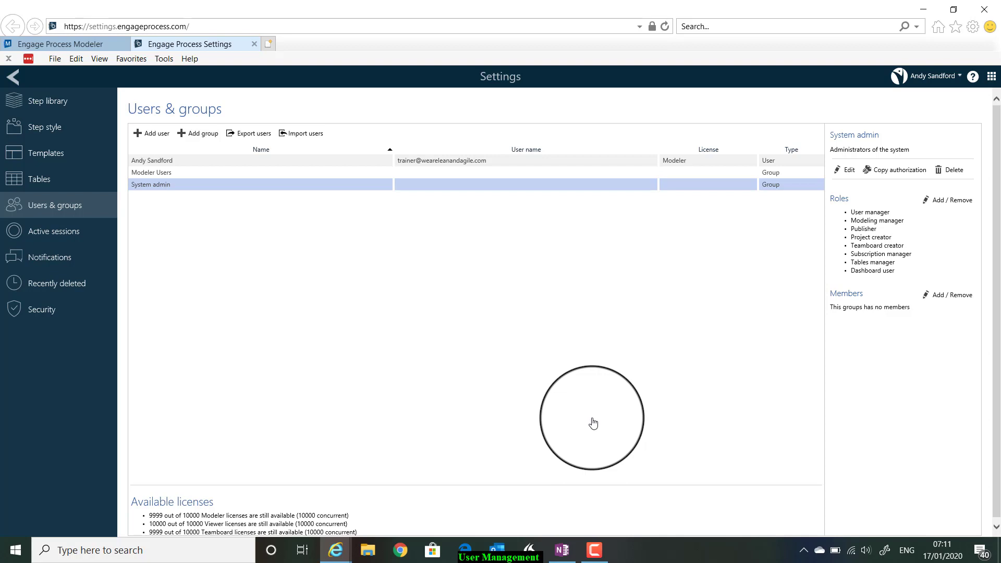
- Open the New user dialog from the Users & groups toolbar
{"action": "left_click", "coordinate": [154, 133]}
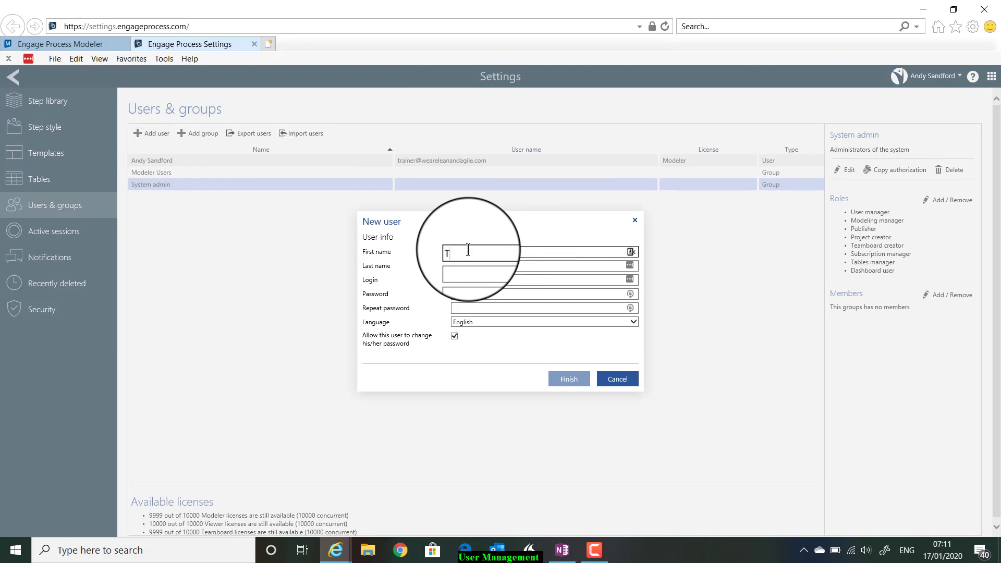
- Fill in the new user's first name, last name and login e-mail address
{"action": "type", "text": "Training"}
{"action": "left_click", "coordinate": [464, 262]}
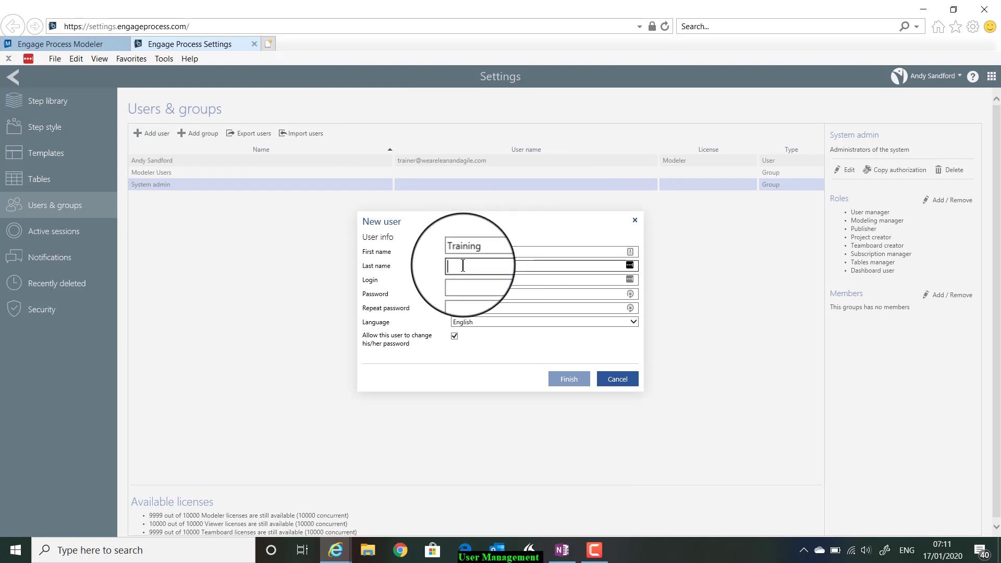
{"action": "type", "text": "1"}
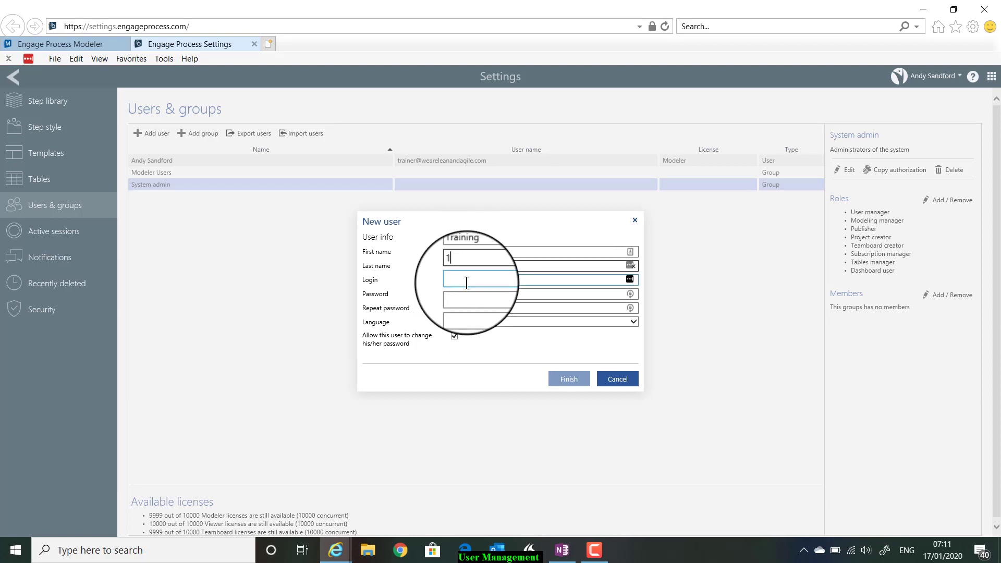
{"action": "left_click", "coordinate": [466, 282]}
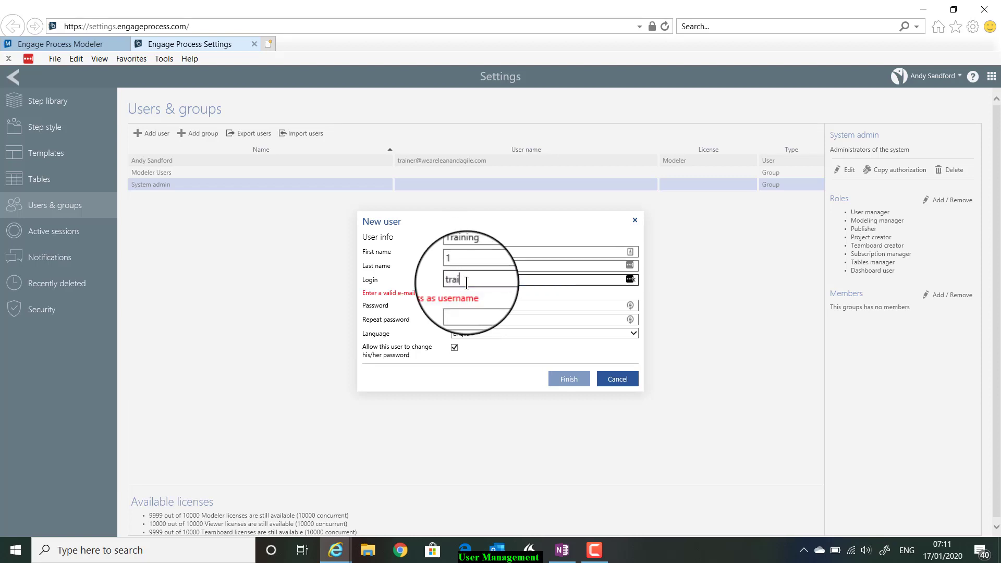
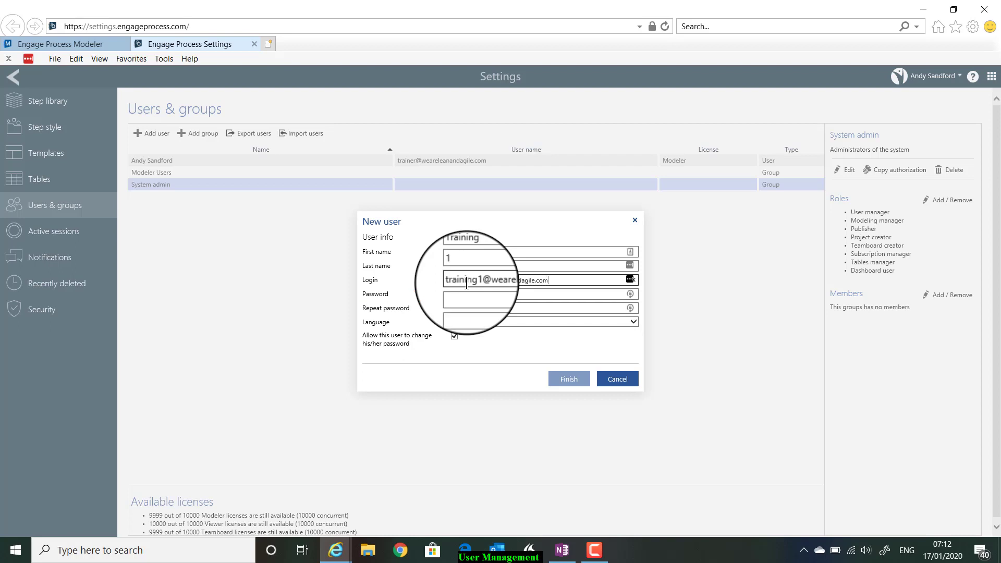
{"action": "left_click", "coordinate": [472, 293]}
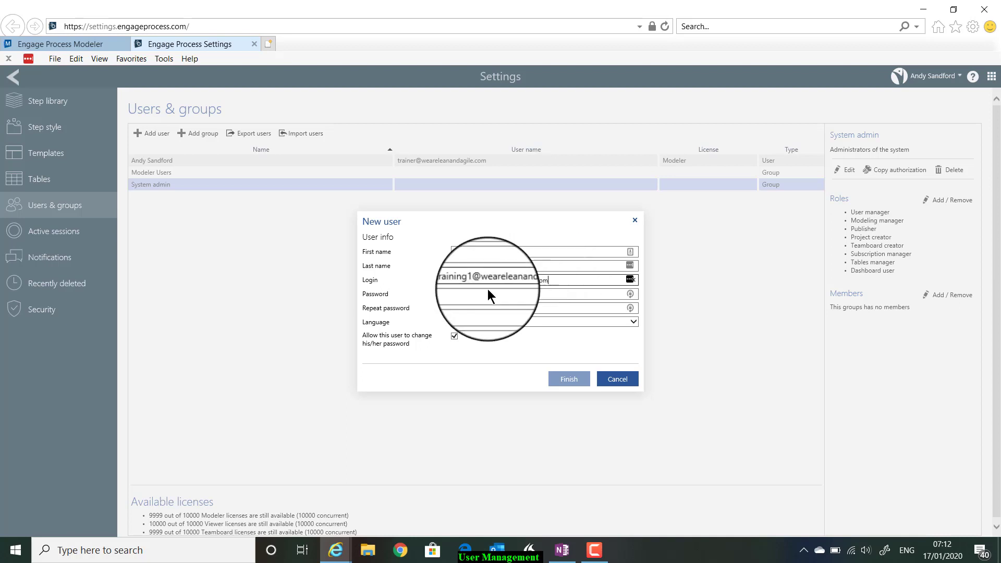
{"action": "left_click", "coordinate": [461, 294]}
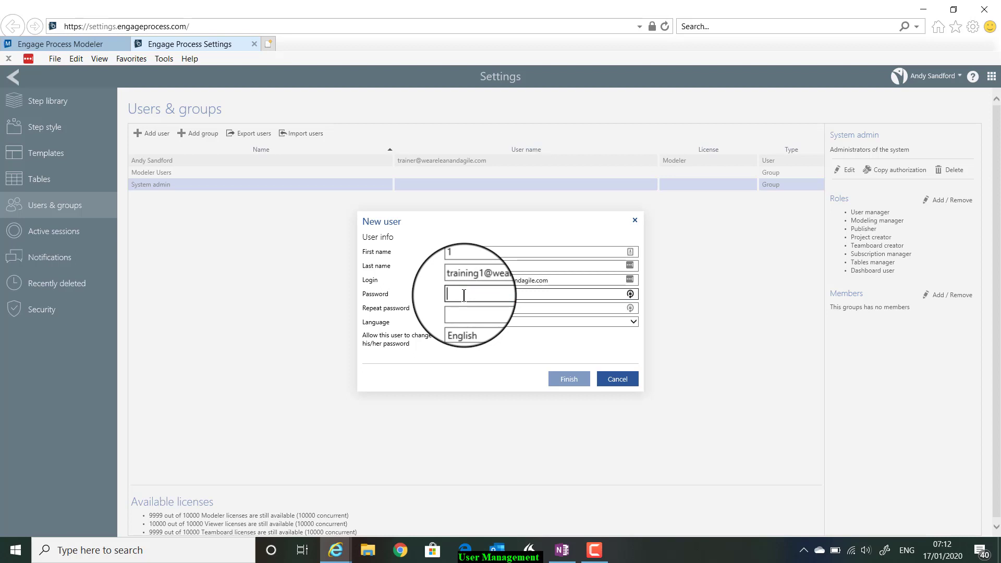
- Enter the new user's password and repeat it in the confirmation field
{"action": "type", "text": "p"}
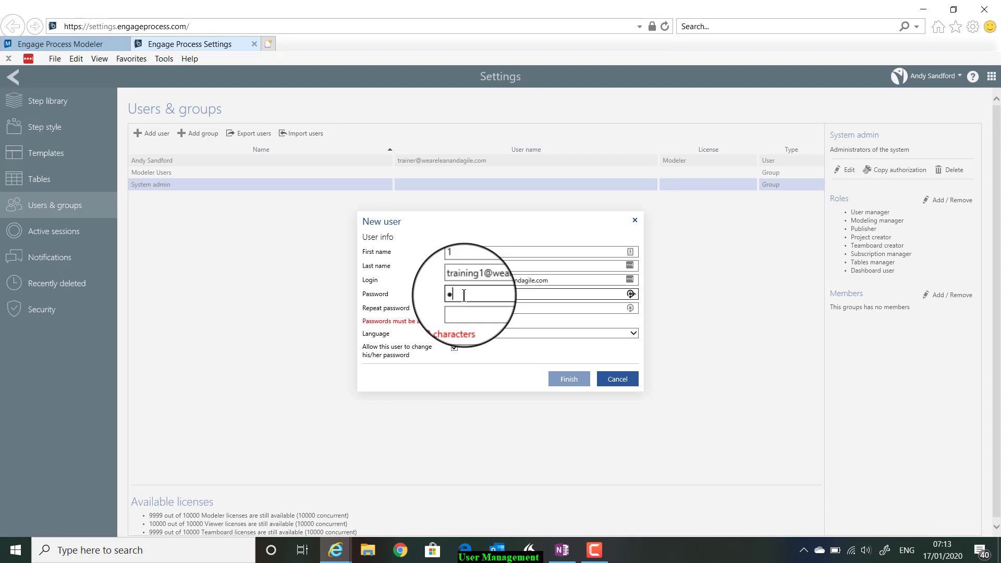
{"action": "type", "text": "a••••••••"}
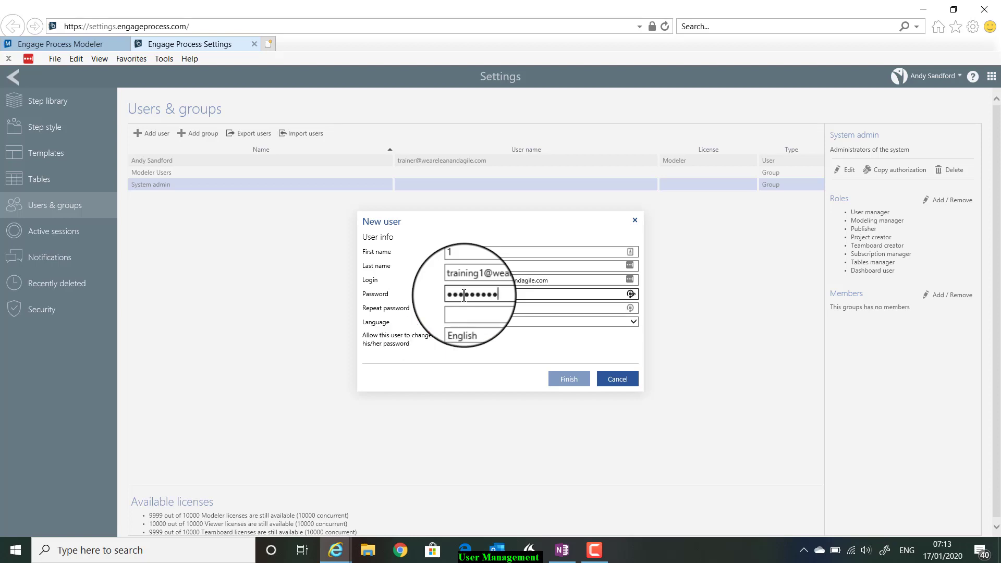
{"action": "left_click", "coordinate": [462, 313]}
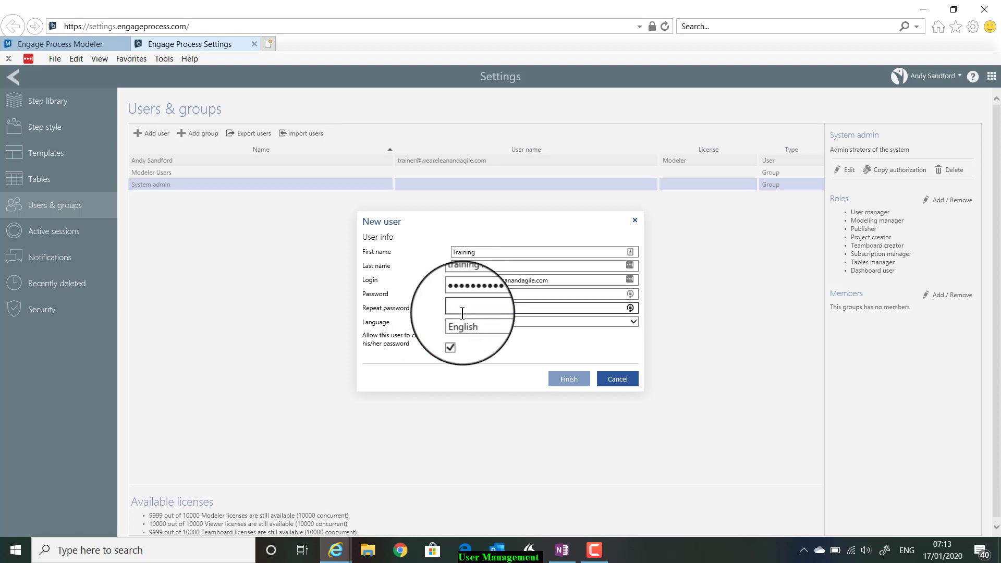
{"action": "type", "text": "••••••••"}
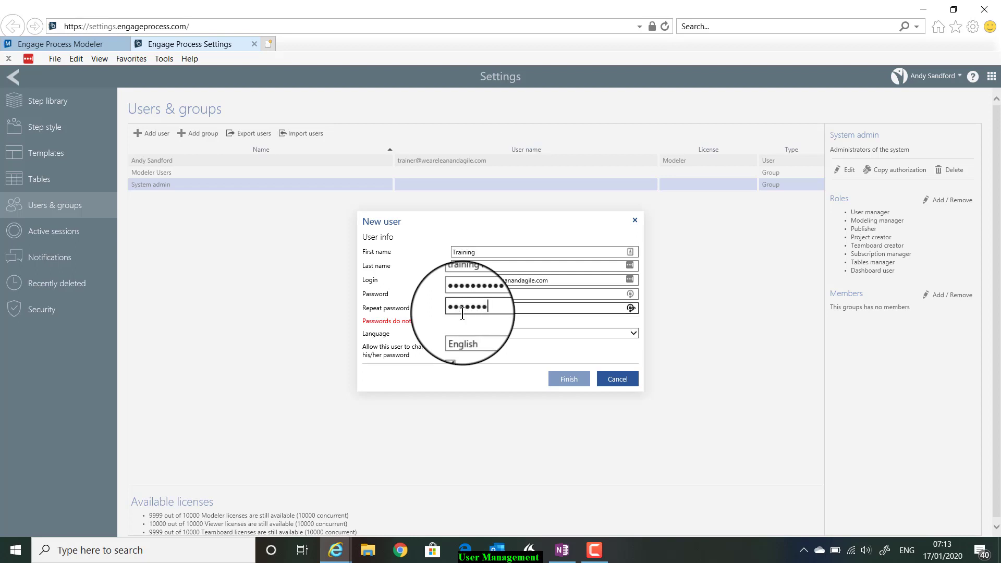
{"action": "type", "text": "••"}
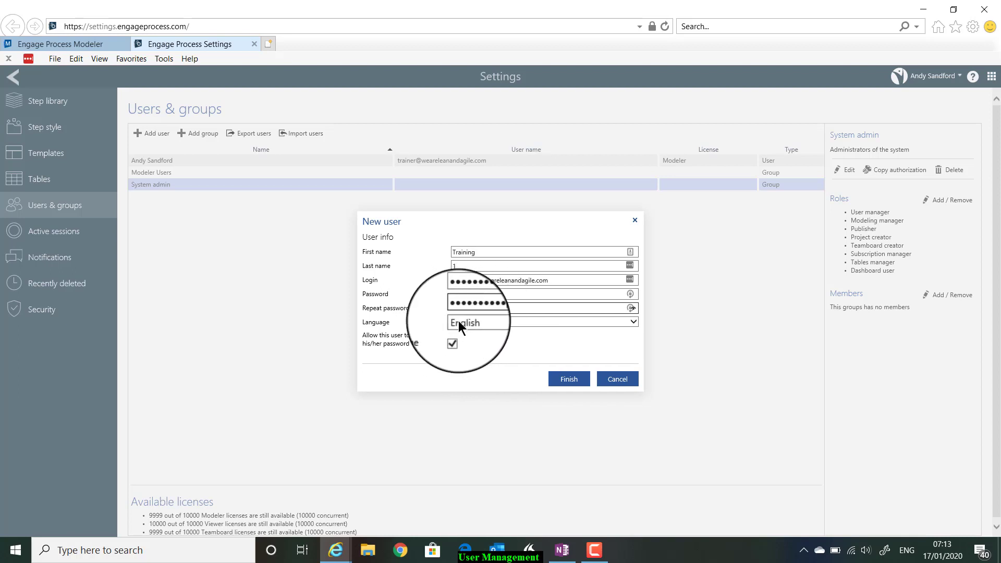
- Keep English as Training 1's language and finish creating the user with a Modeler licence
{"action": "left_click", "coordinate": [489, 323]}
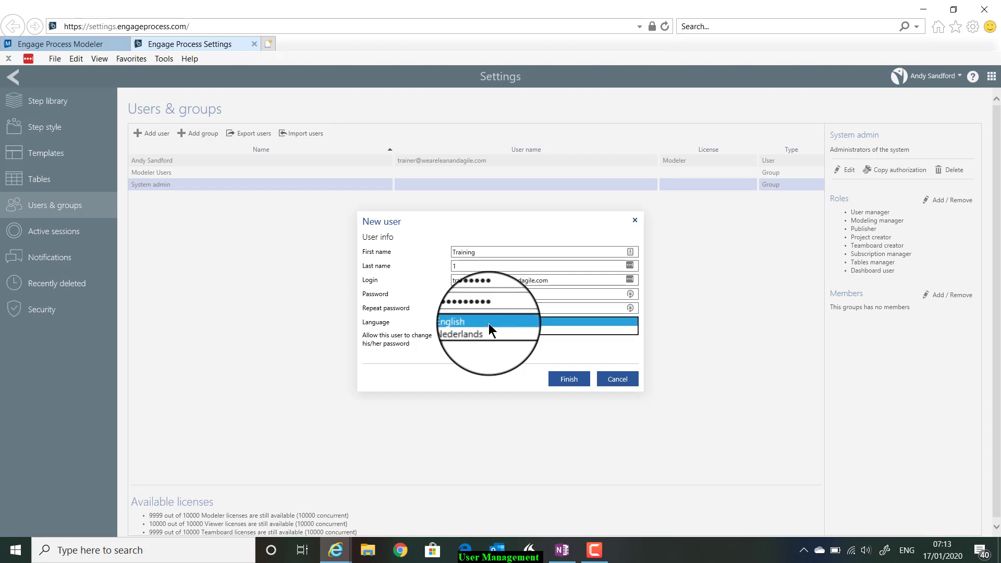
{"action": "left_click", "coordinate": [486, 327]}
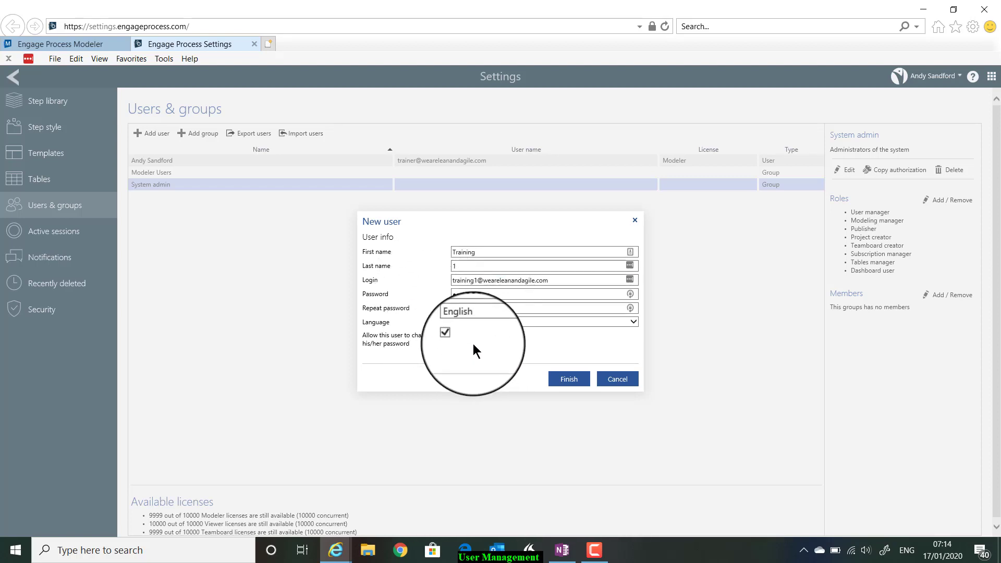
{"action": "left_click", "coordinate": [569, 379]}
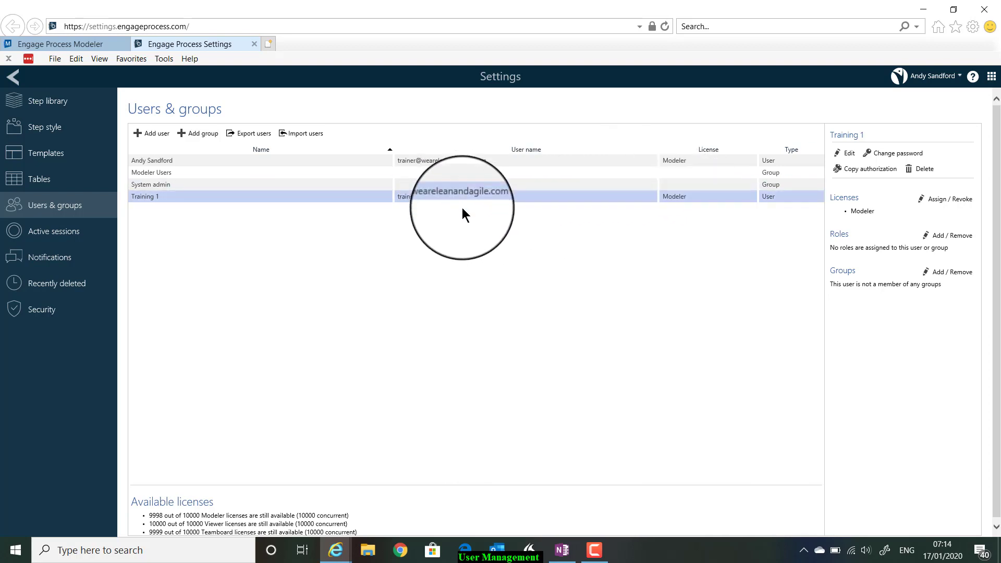
- Start another new user named 'Sytem Admin' '1' and enter its login e-mail
{"action": "left_click", "coordinate": [156, 136]}
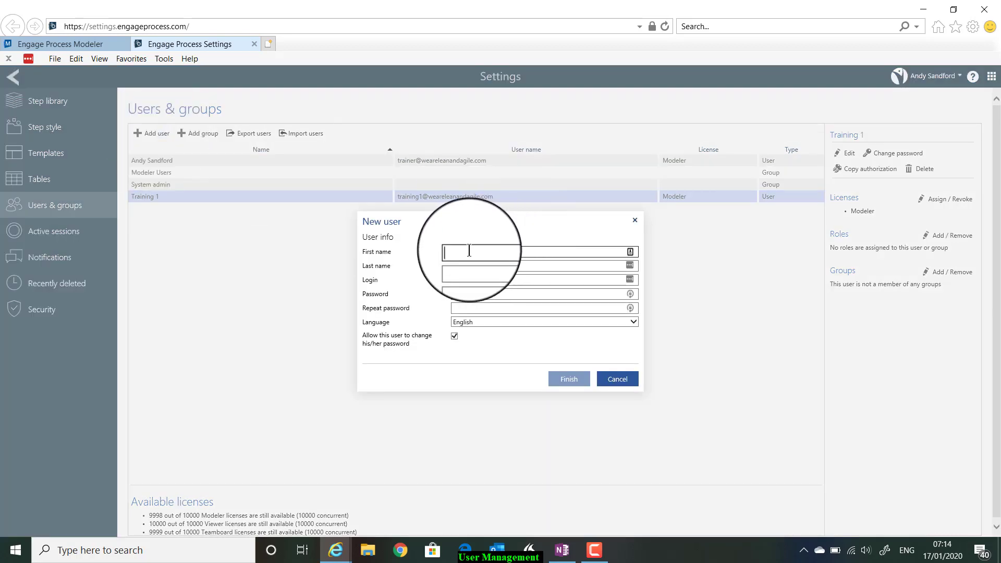
{"action": "type", "text": "Sytem Admin"}
{"action": "left_click", "coordinate": [466, 265]}
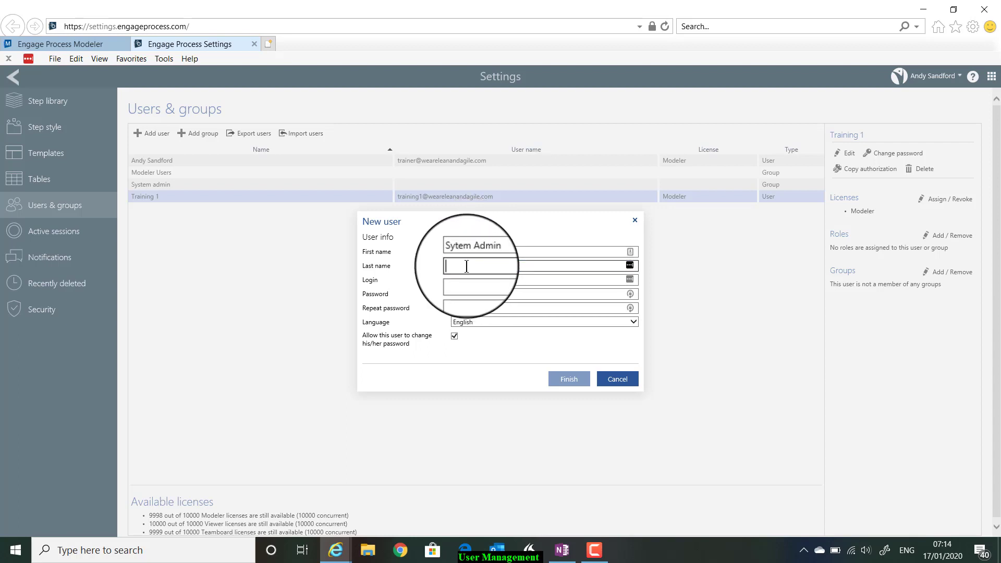
{"action": "type", "text": "1"}
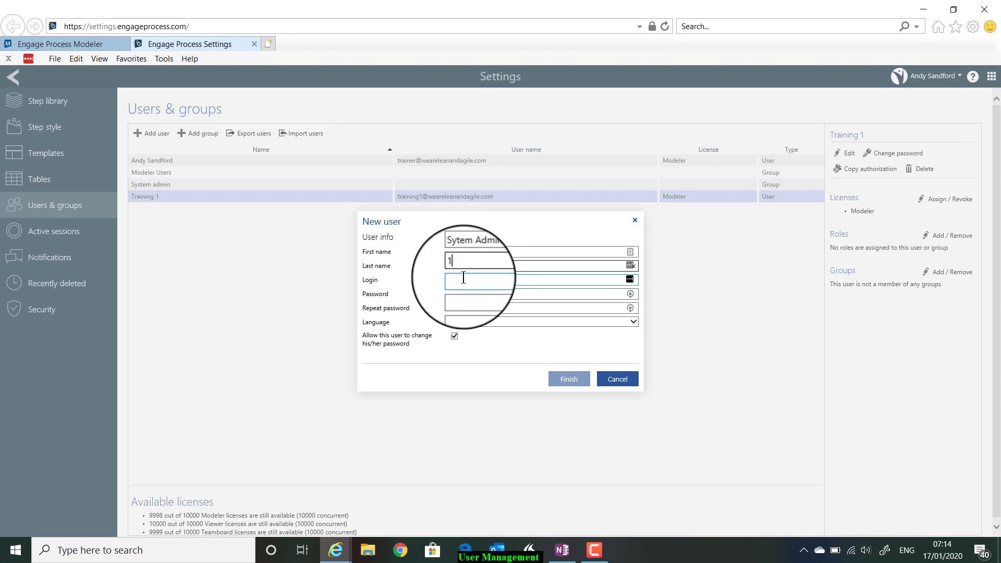
{"action": "left_click", "coordinate": [463, 277]}
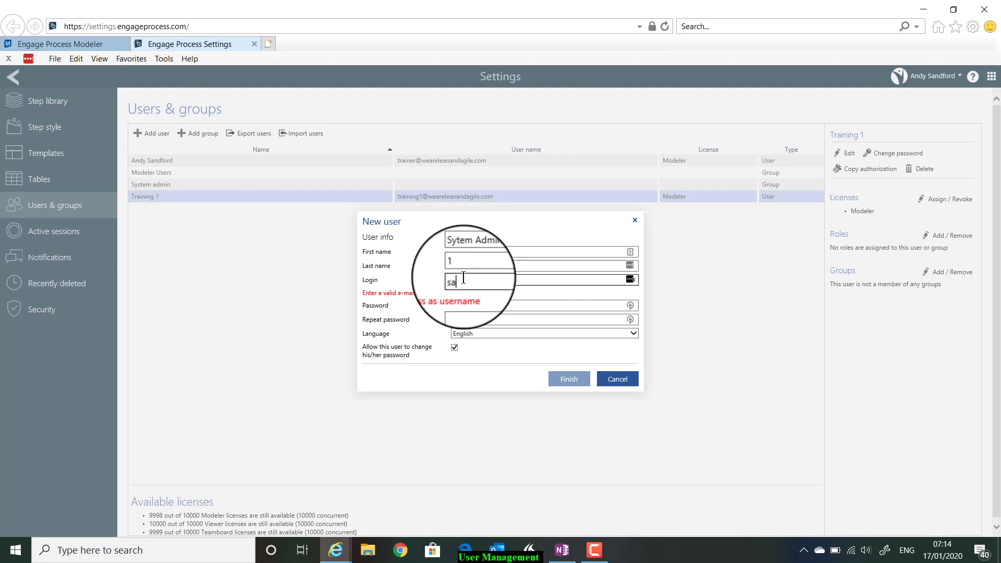
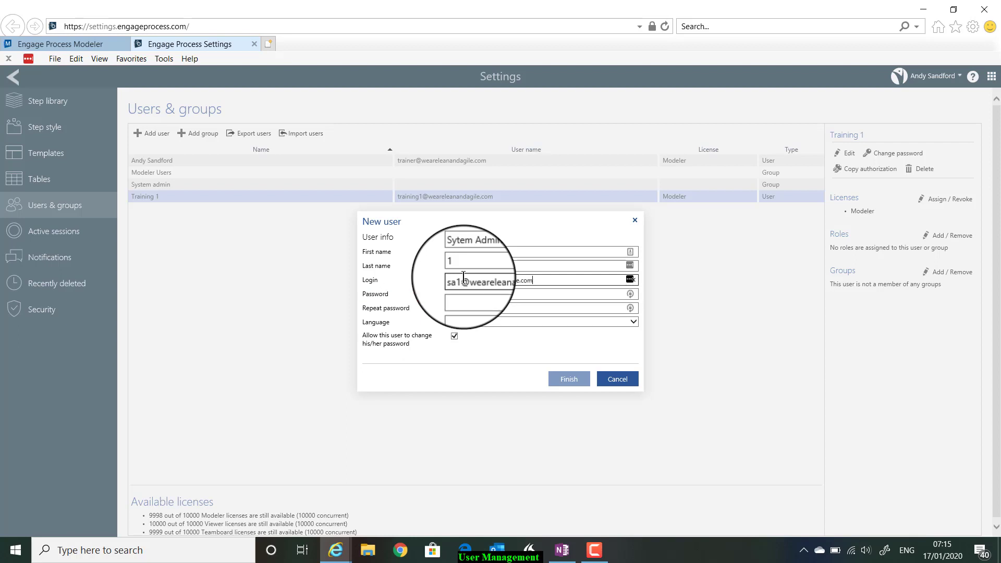
- Enter the new user's password and repeat it
{"action": "left_click", "coordinate": [460, 296]}
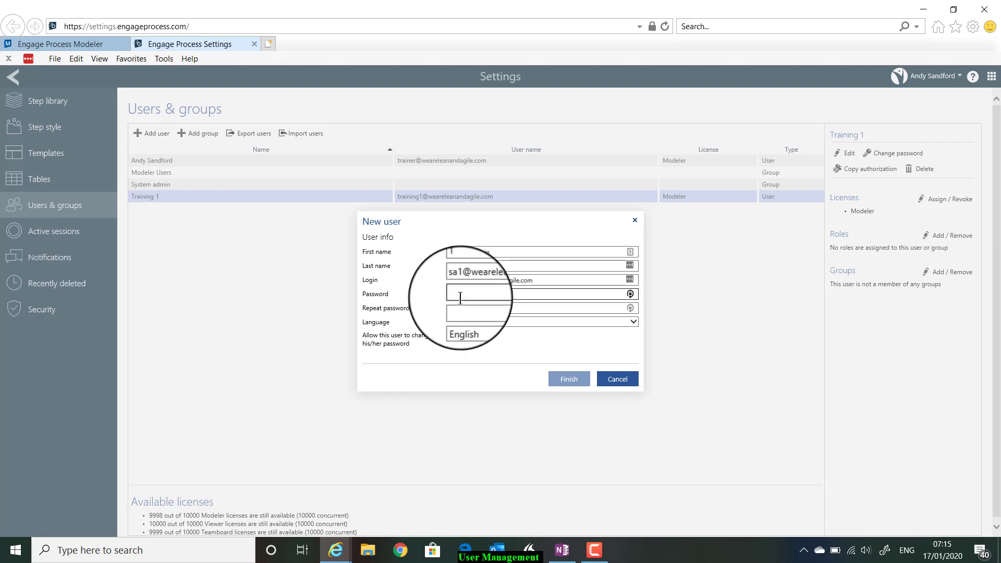
{"action": "type", "text": "•"}
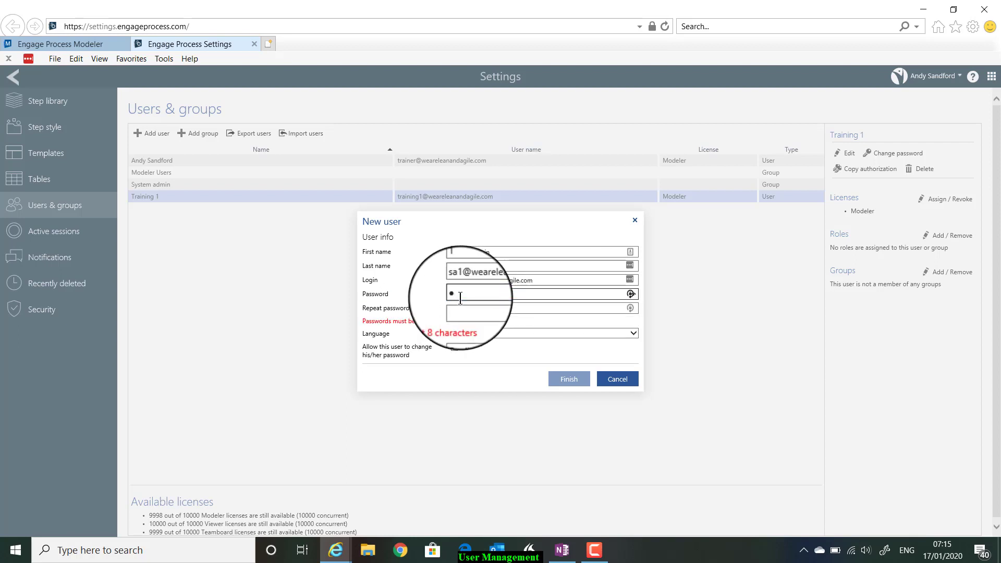
{"action": "type", "text": "•••••••••"}
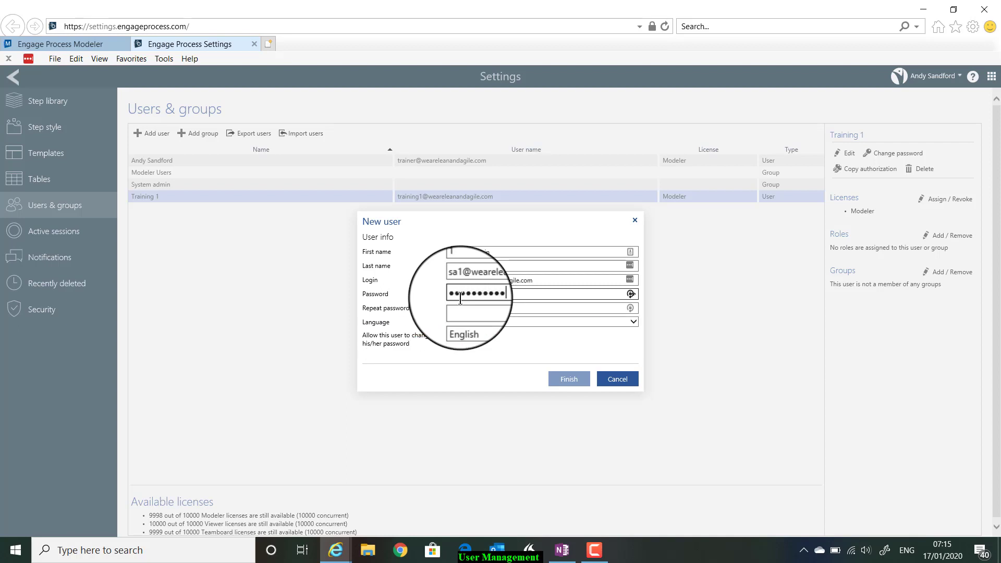
{"action": "left_click", "coordinate": [460, 304]}
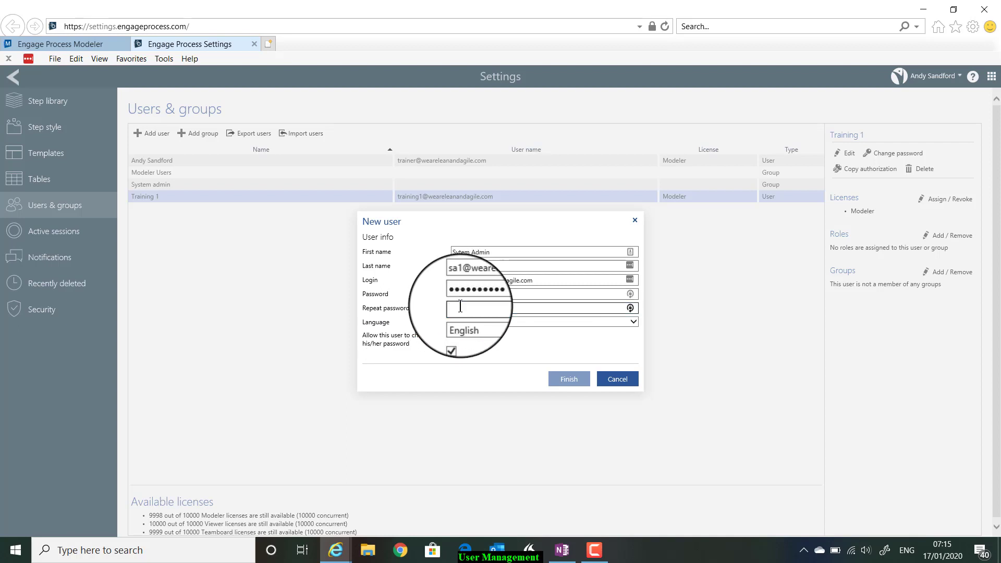
{"action": "type", "text": "•••••••"}
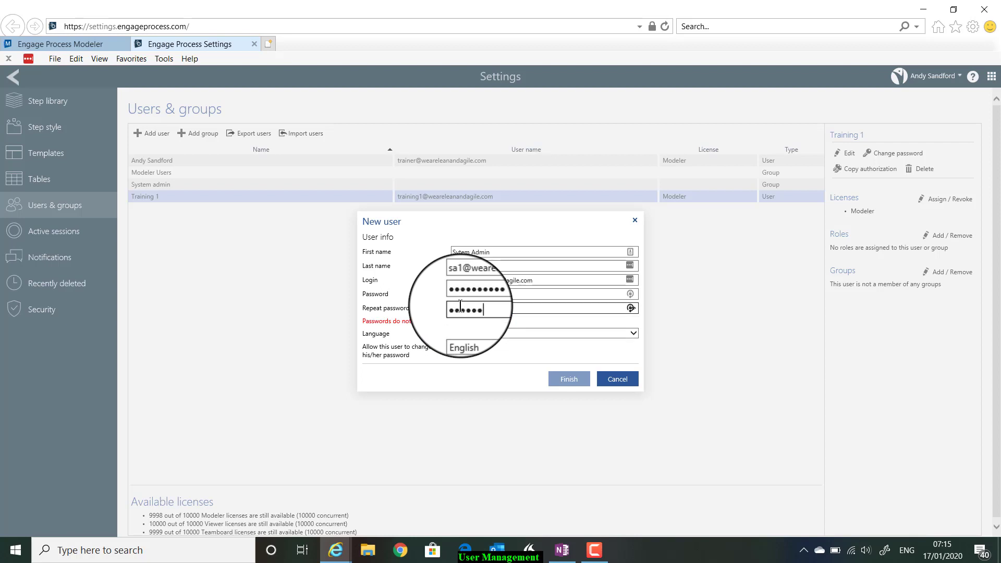
{"action": "type", "text": "•••"}
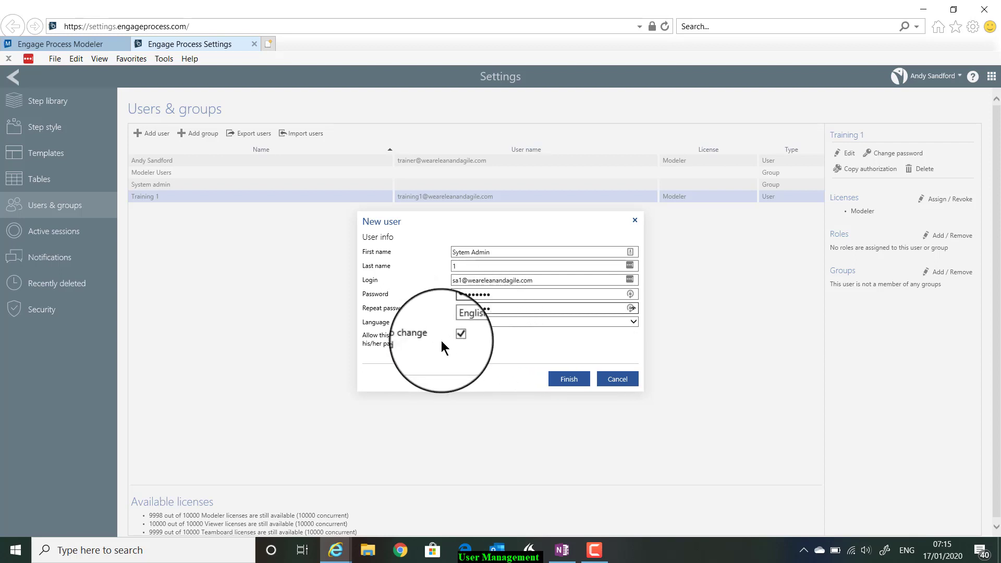
- Create the Sytem Admin 1 user, then select Training 1 in Users & groups
{"action": "left_click", "coordinate": [556, 381]}
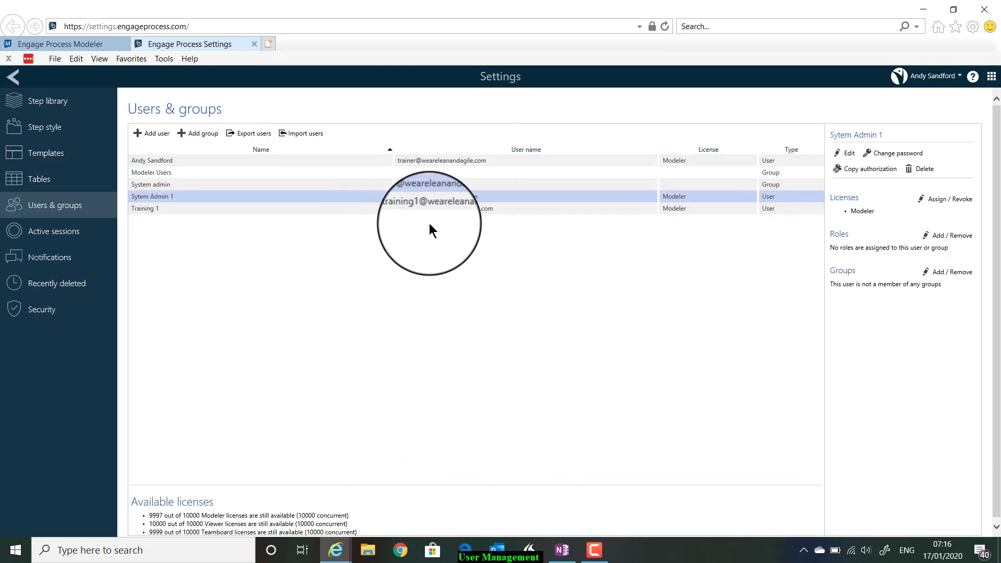
{"action": "left_click", "coordinate": [462, 210]}
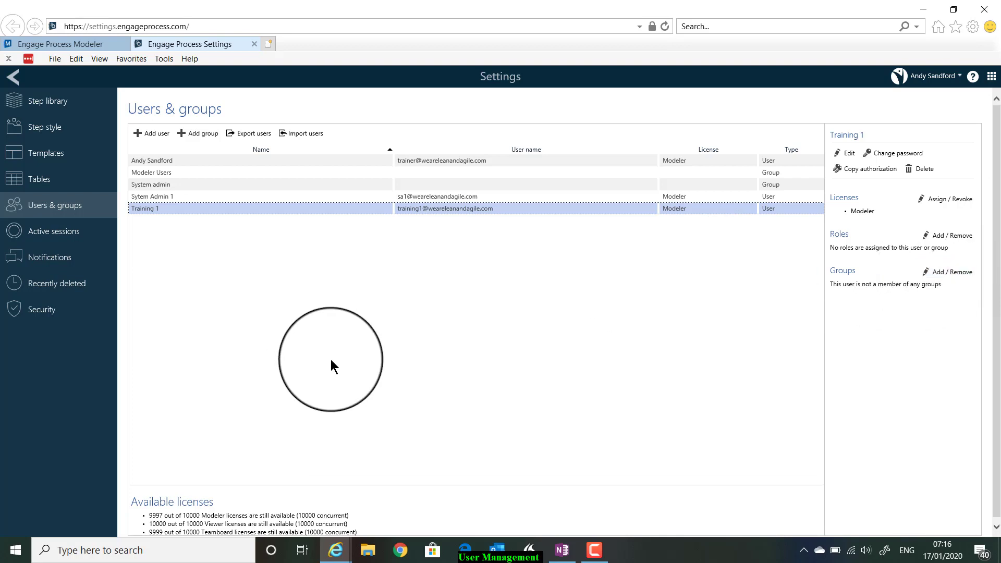
{"action": "left_click", "coordinate": [190, 172]}
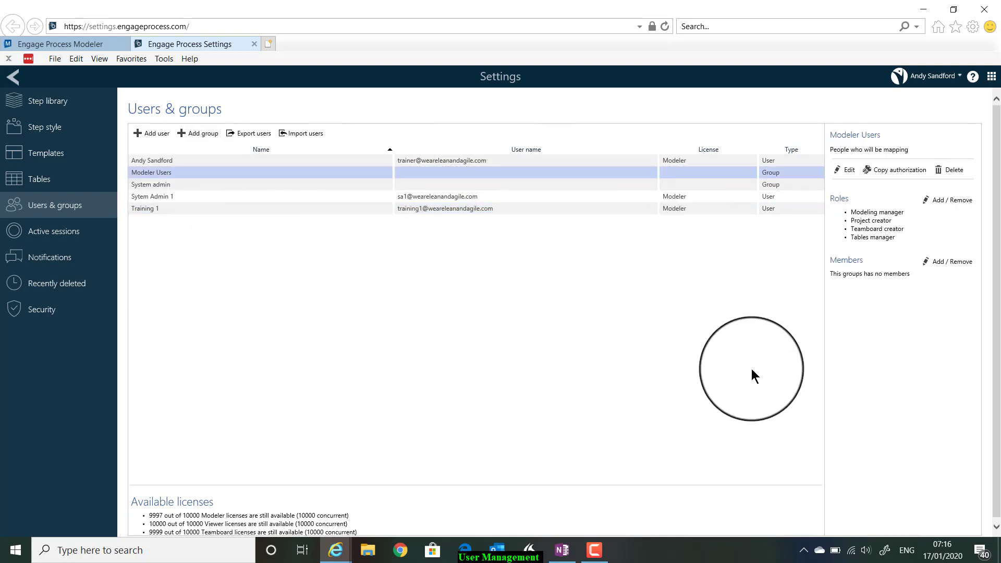
{"action": "left_click", "coordinate": [959, 258]}
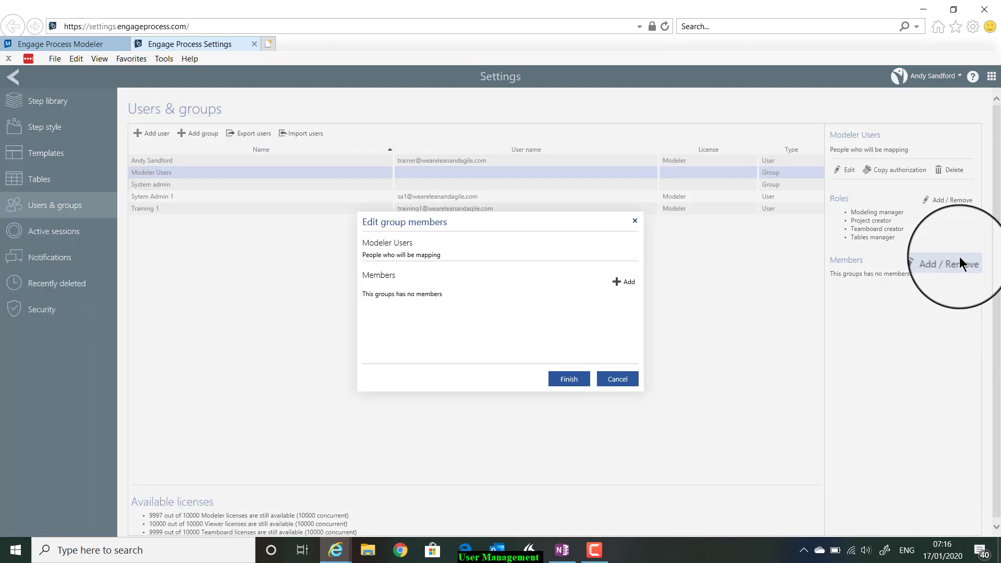
{"action": "left_click", "coordinate": [624, 284]}
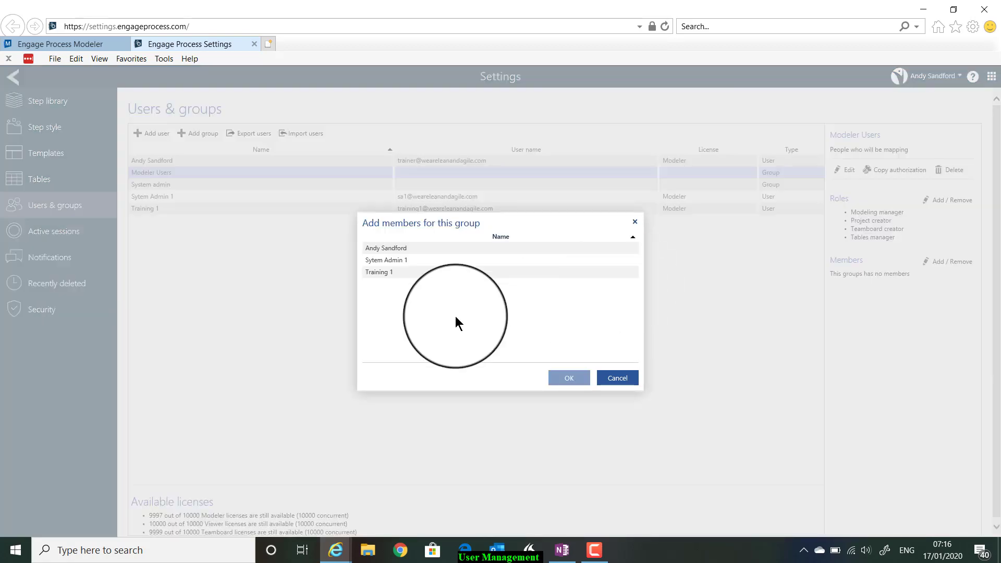
{"action": "left_click", "coordinate": [616, 378]}
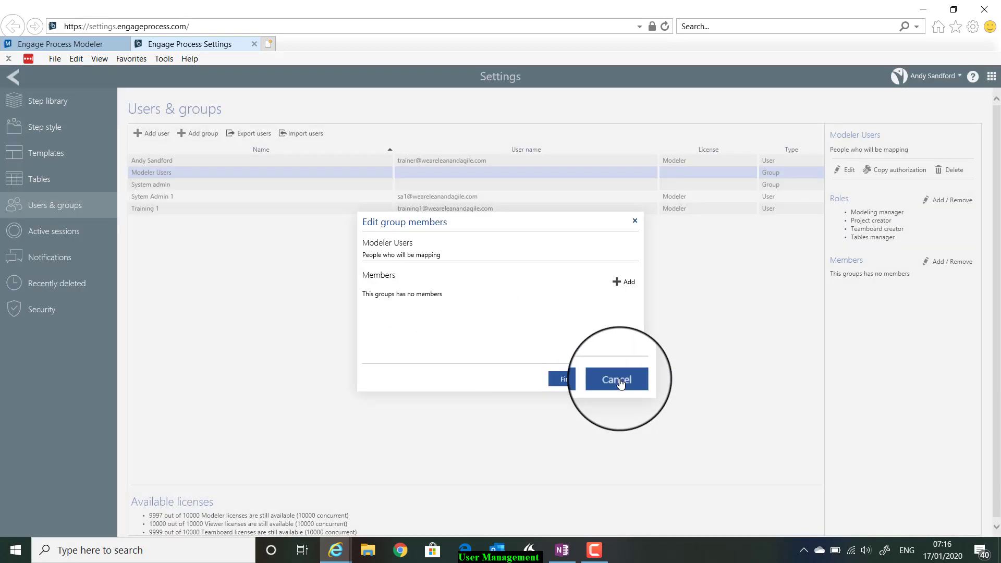
{"action": "left_click", "coordinate": [617, 379]}
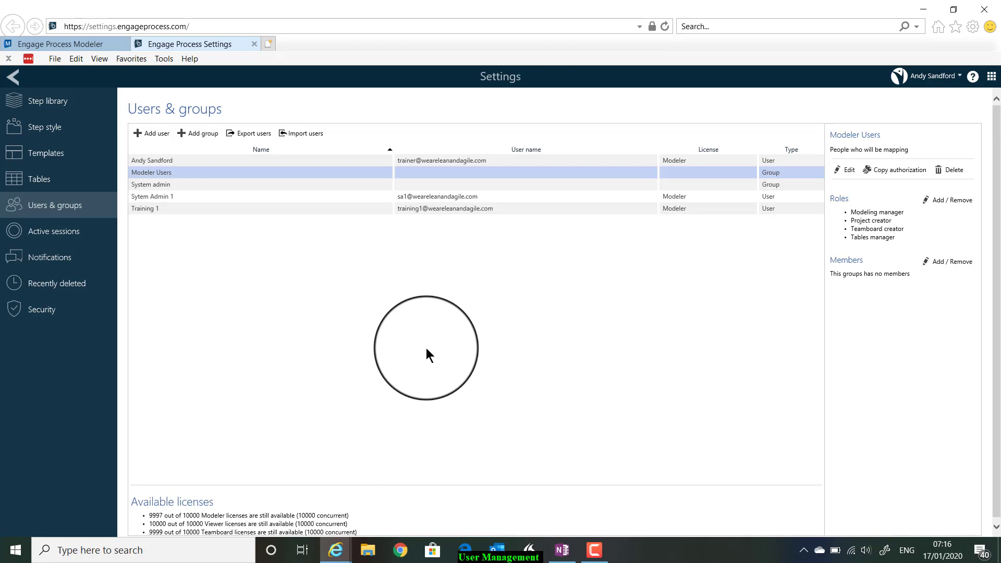
{"action": "left_click", "coordinate": [185, 208]}
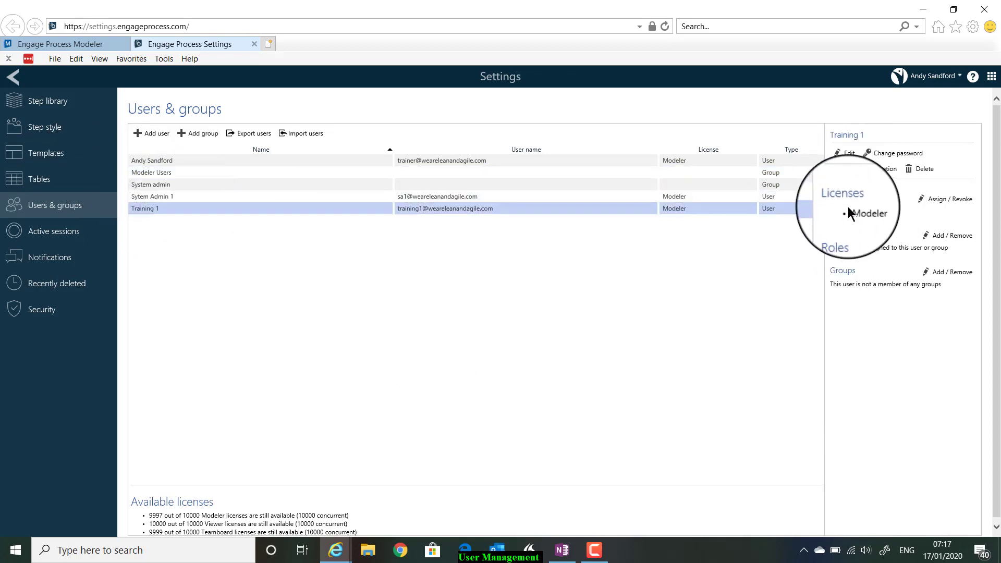
- Give Training 1 an Engage Process Teamboard licence while keeping its Modeler licence
{"action": "left_click", "coordinate": [952, 201]}
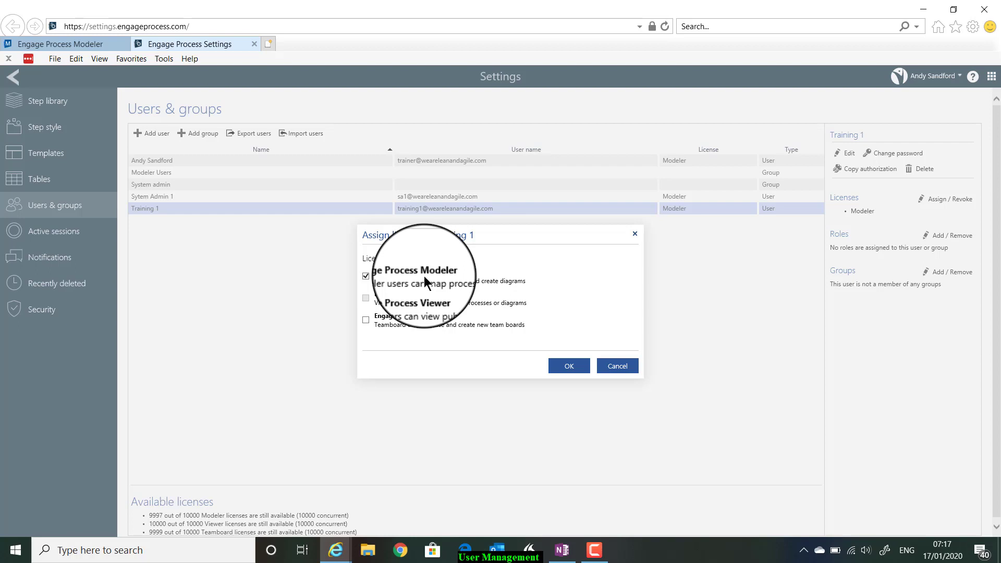
{"action": "left_click", "coordinate": [367, 278]}
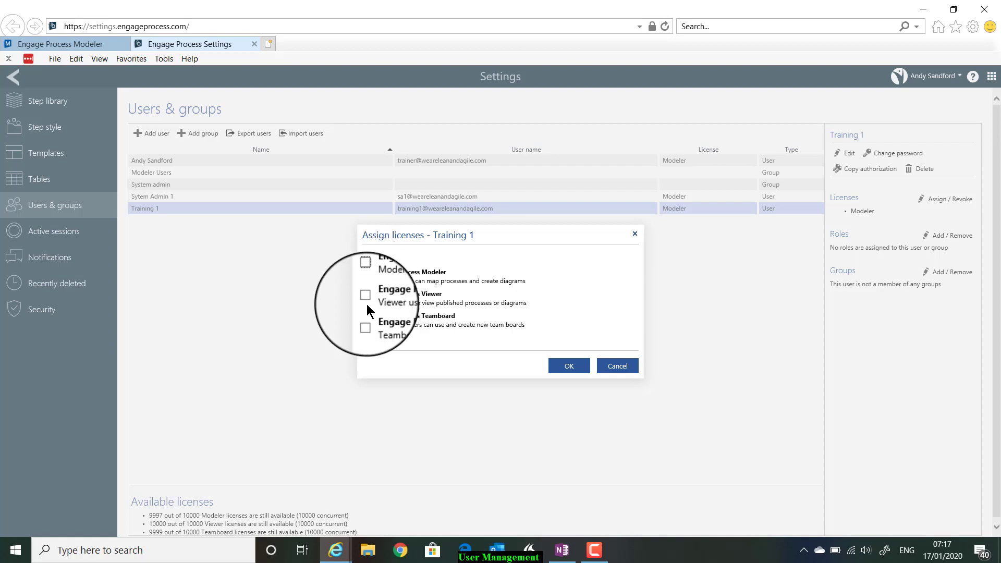
{"action": "left_click", "coordinate": [365, 298]}
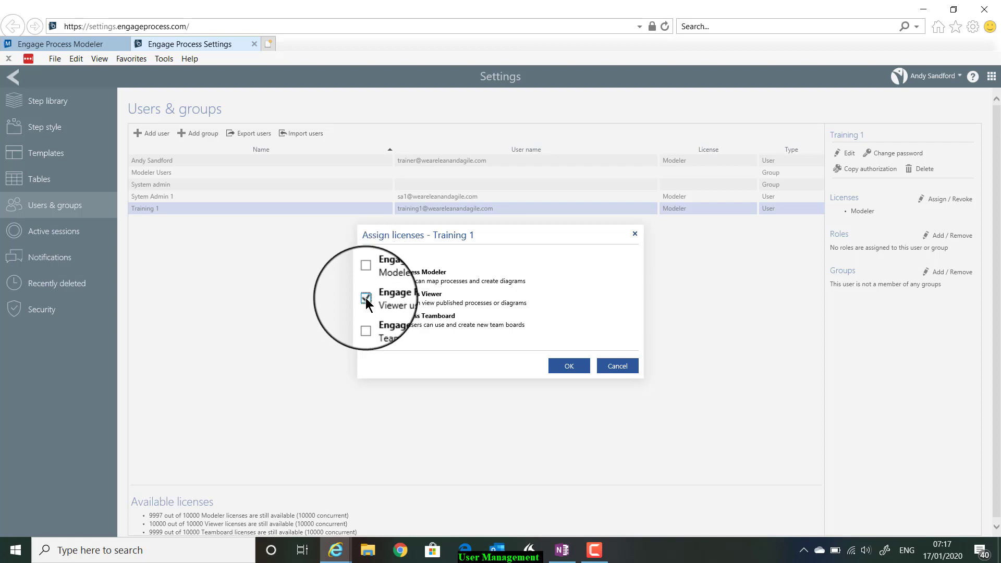
{"action": "left_click", "coordinate": [365, 298]}
{"action": "left_click", "coordinate": [366, 278]}
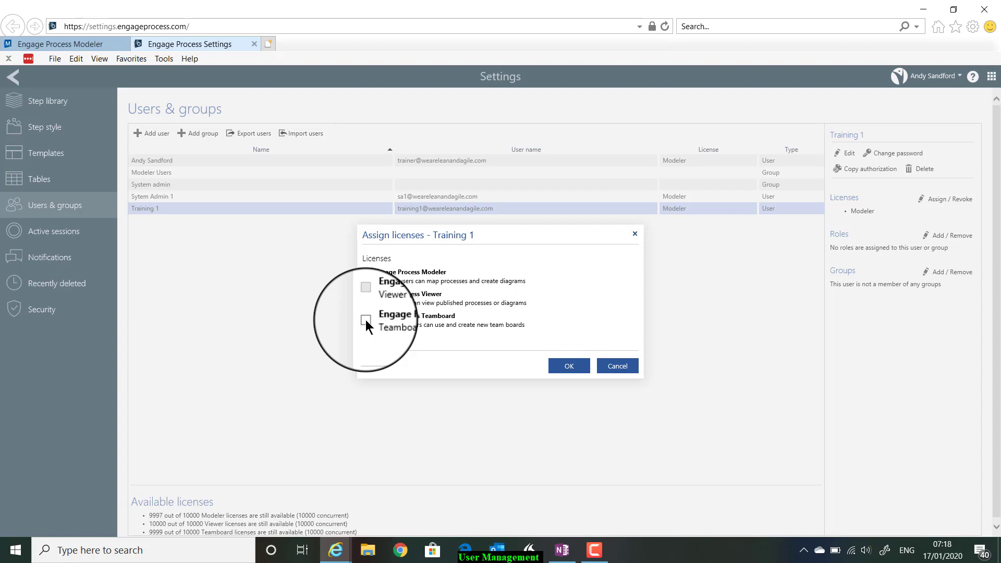
{"action": "left_click", "coordinate": [365, 319]}
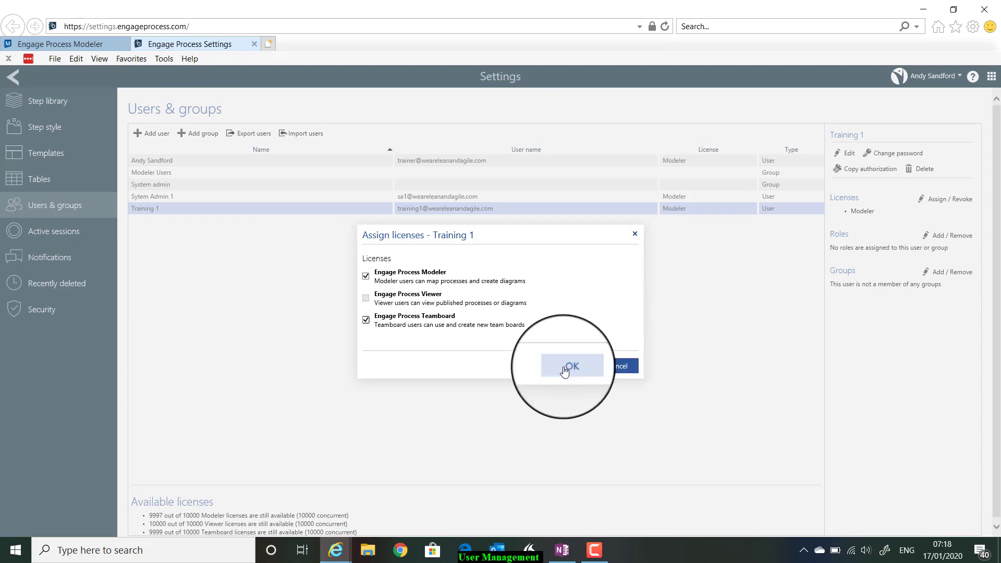
{"action": "left_click", "coordinate": [565, 368]}
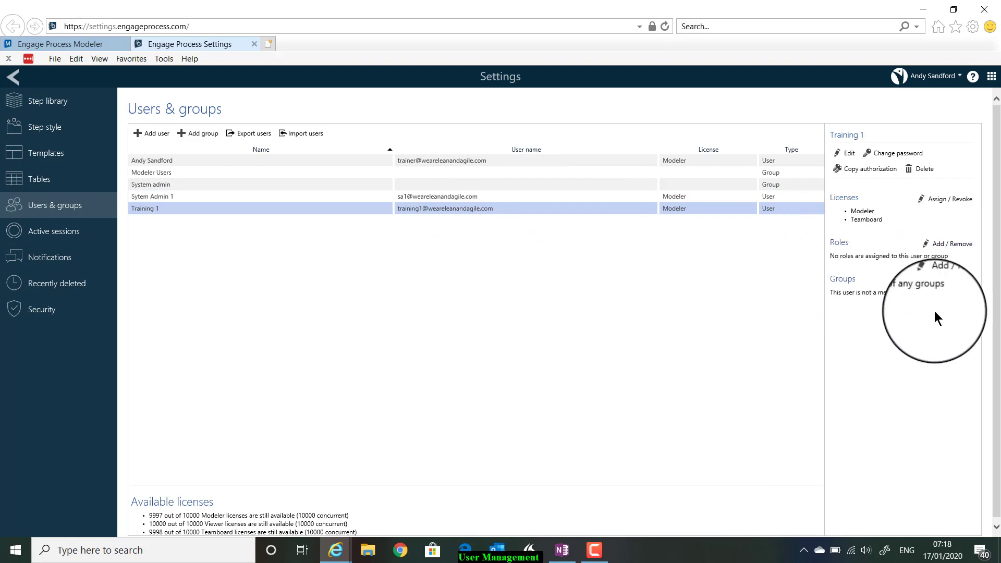
{"action": "left_click", "coordinate": [959, 281]}
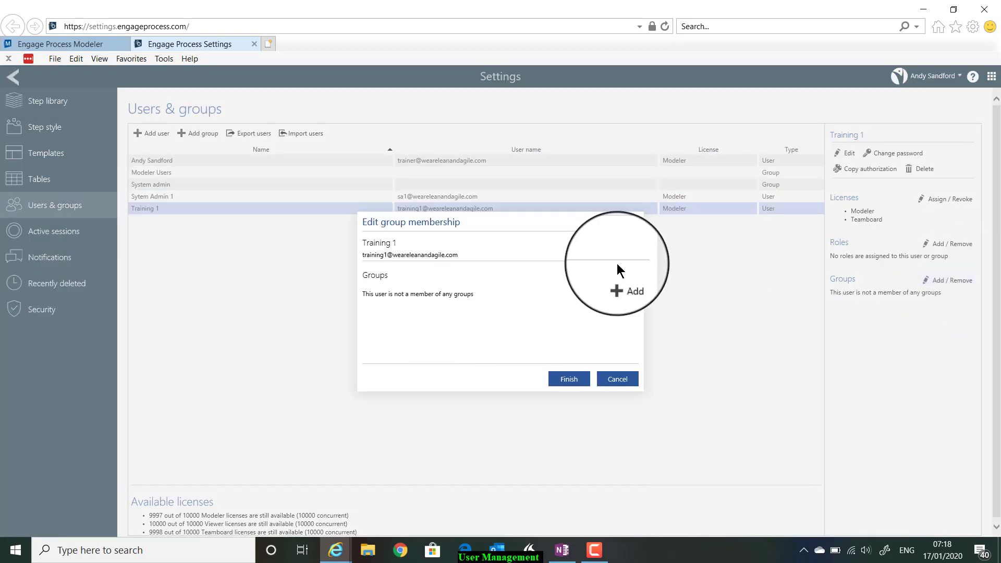
- Add Training 1 to the Modeler Users group and save the membership
{"action": "left_click", "coordinate": [623, 283]}
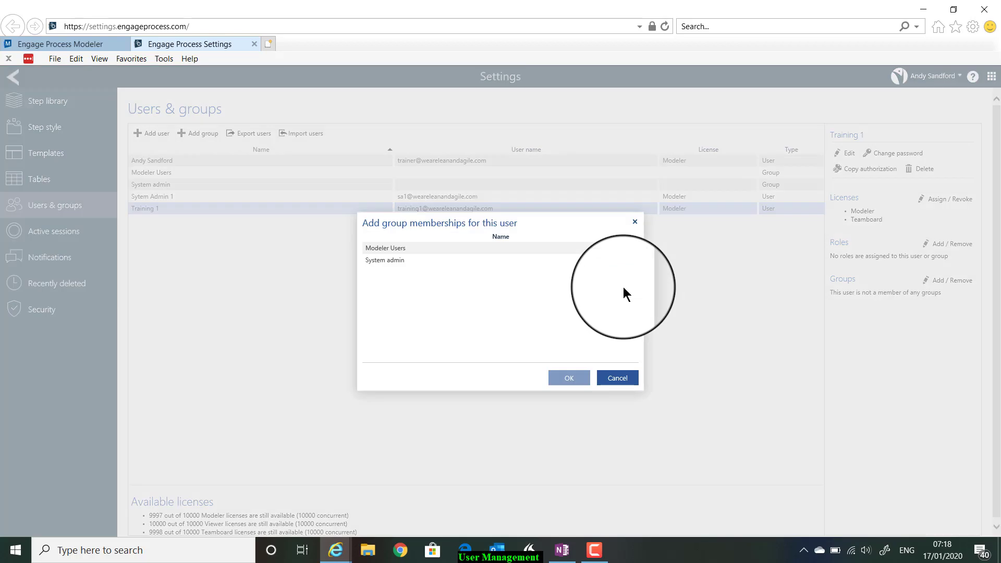
{"action": "left_click", "coordinate": [392, 249]}
{"action": "left_click", "coordinate": [561, 382]}
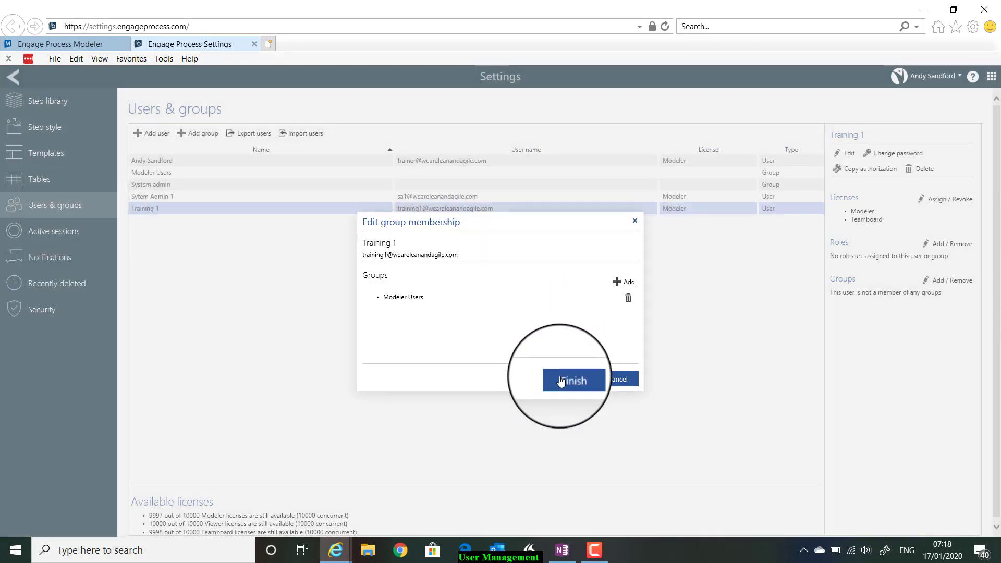
{"action": "left_click", "coordinate": [561, 381]}
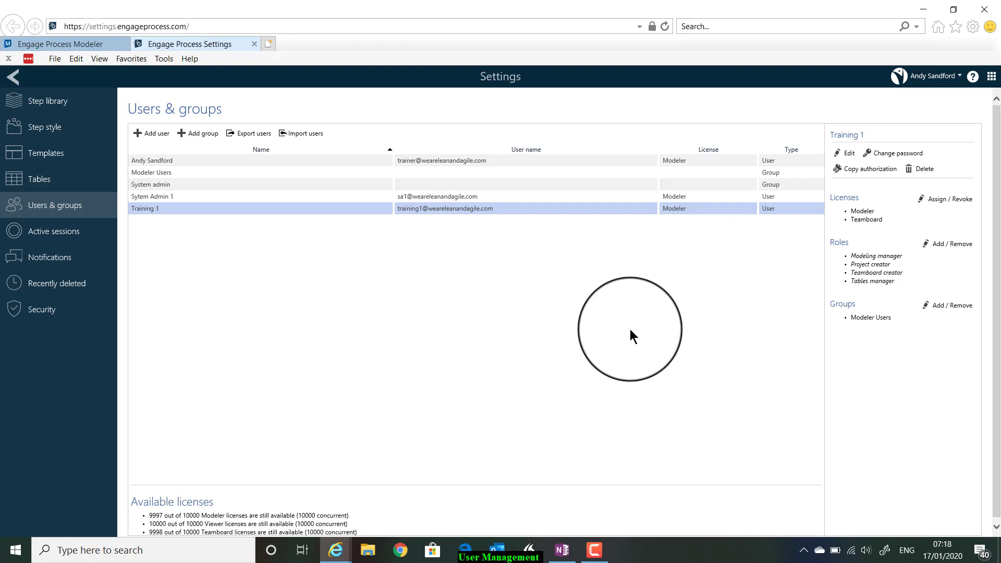
- Give Sytem Admin 1 a Teamboard licence alongside its Modeler licence
{"action": "left_click", "coordinate": [247, 196]}
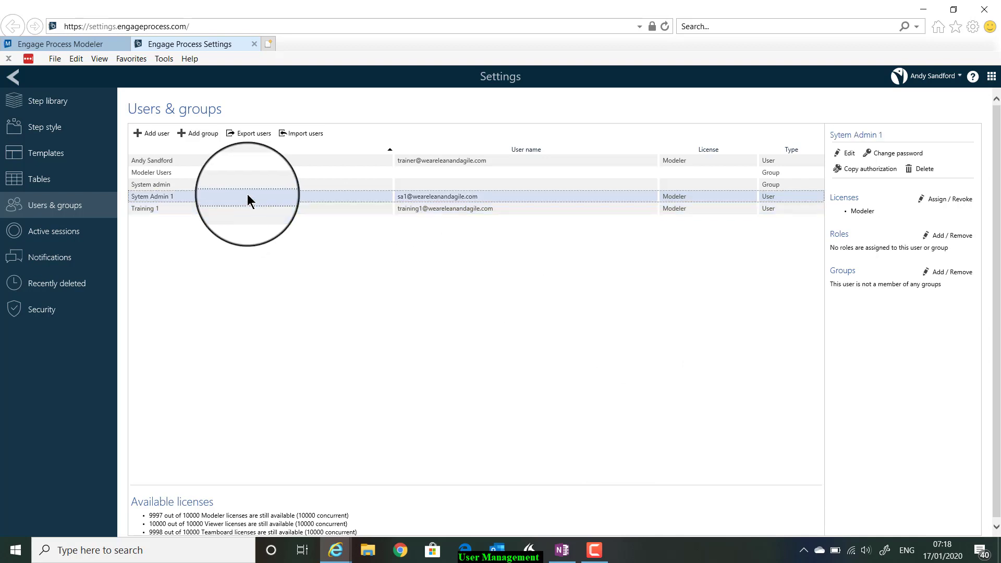
{"action": "left_click", "coordinate": [947, 198]}
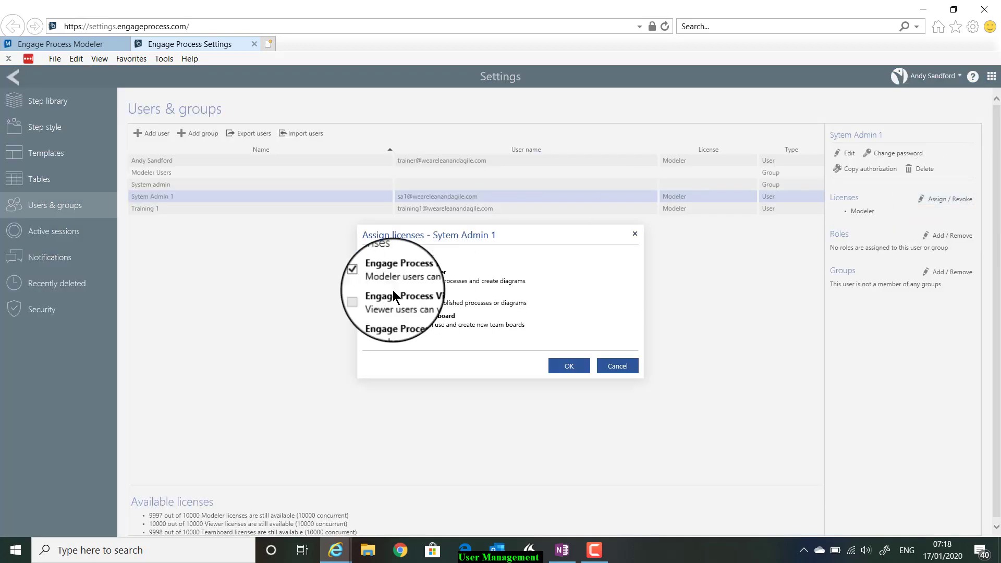
{"action": "left_click", "coordinate": [366, 320]}
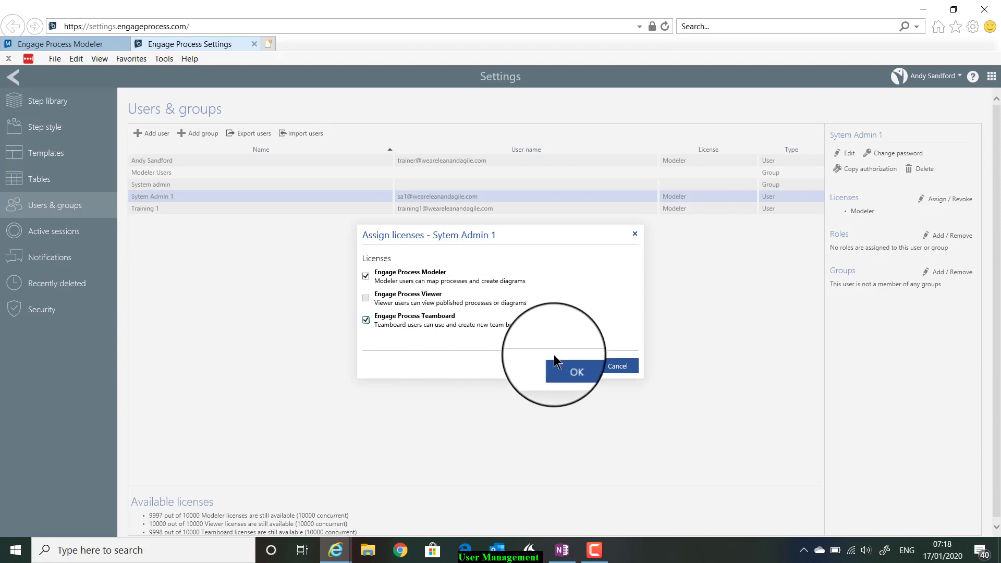
{"action": "left_click", "coordinate": [569, 368]}
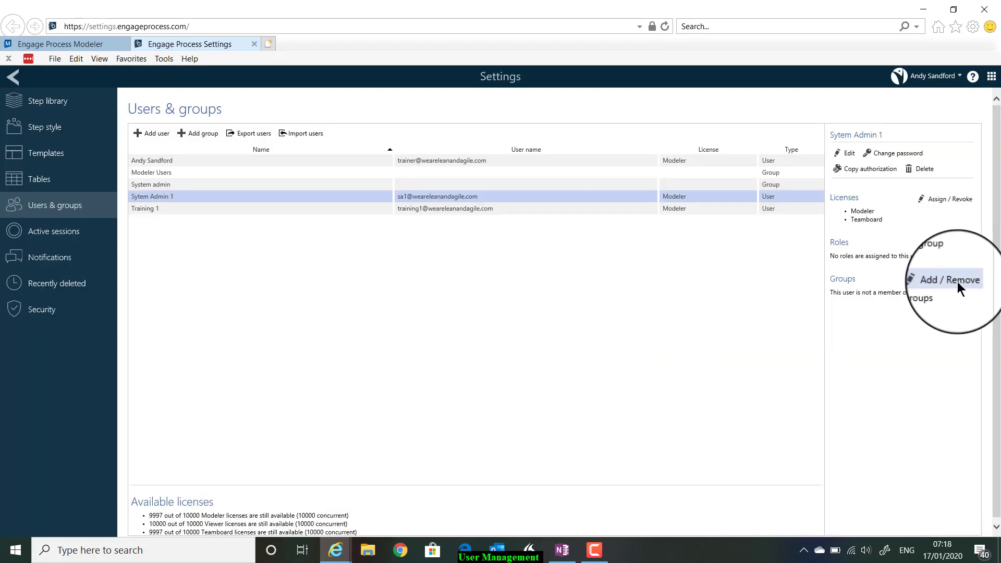
- Add Sytem Admin 1 to the System admin group and save the membership
{"action": "left_click", "coordinate": [955, 282]}
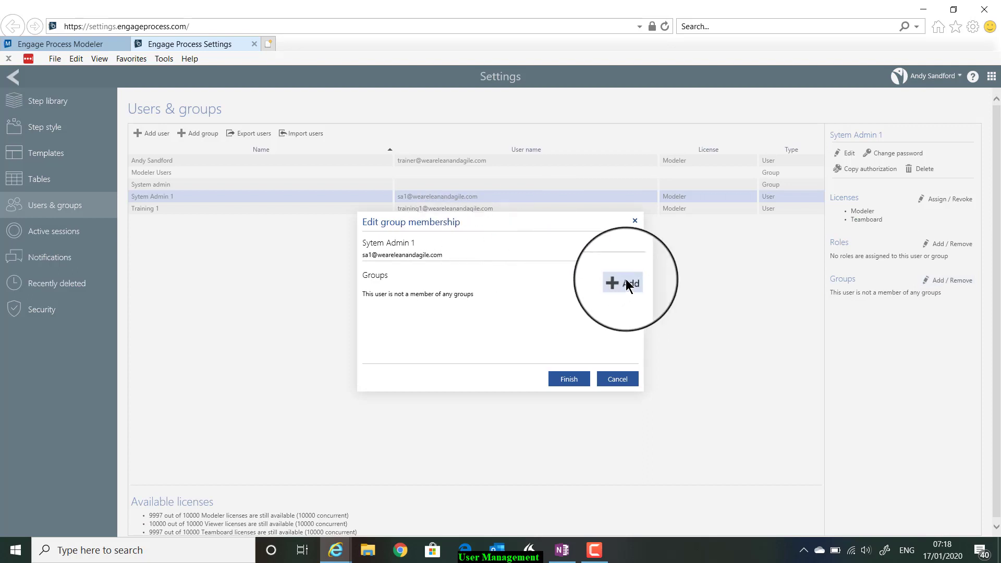
{"action": "left_click", "coordinate": [627, 284]}
{"action": "left_click", "coordinate": [389, 261]}
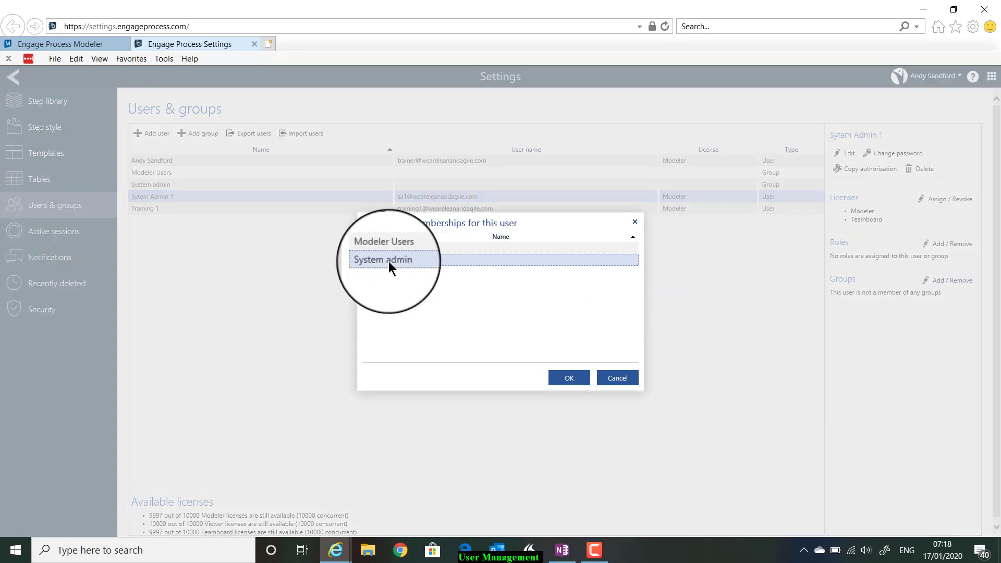
{"action": "left_click", "coordinate": [567, 380]}
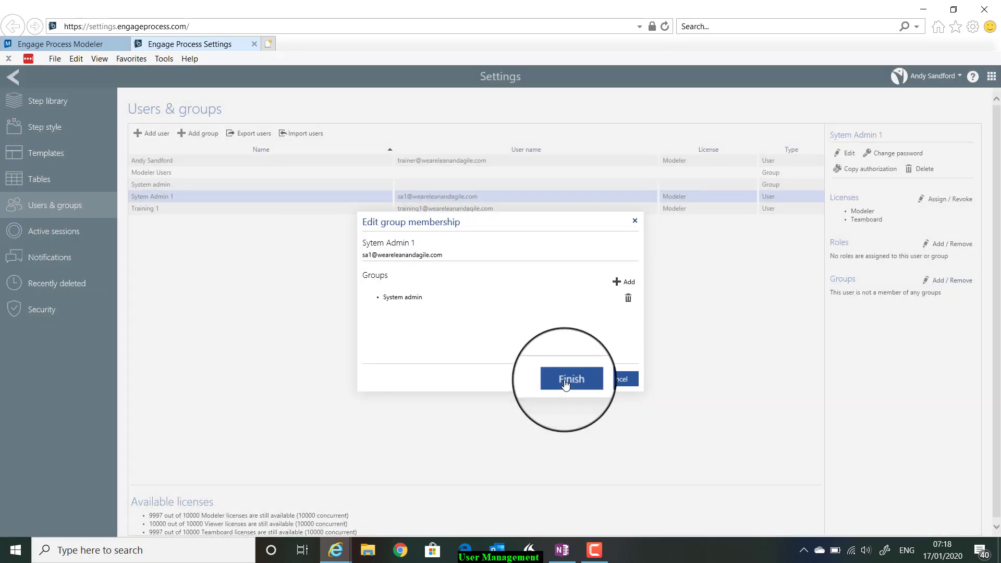
{"action": "left_click", "coordinate": [565, 381]}
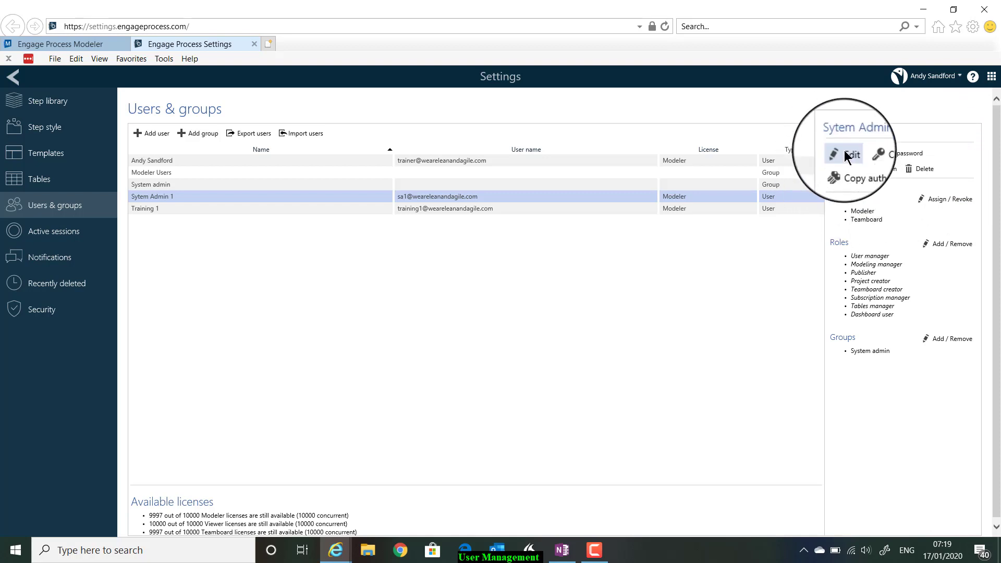
{"action": "left_click", "coordinate": [846, 153]}
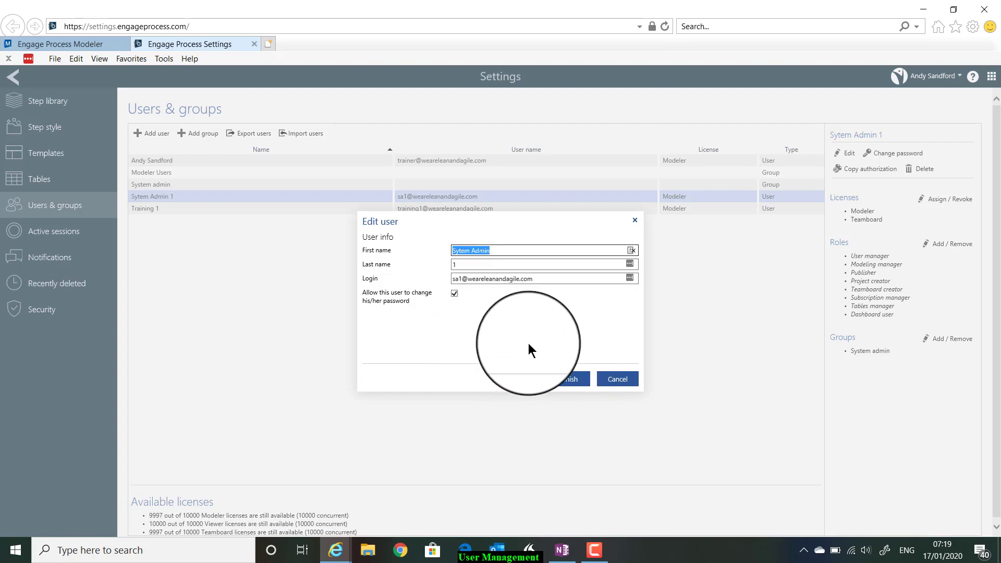
{"action": "left_click", "coordinate": [571, 381]}
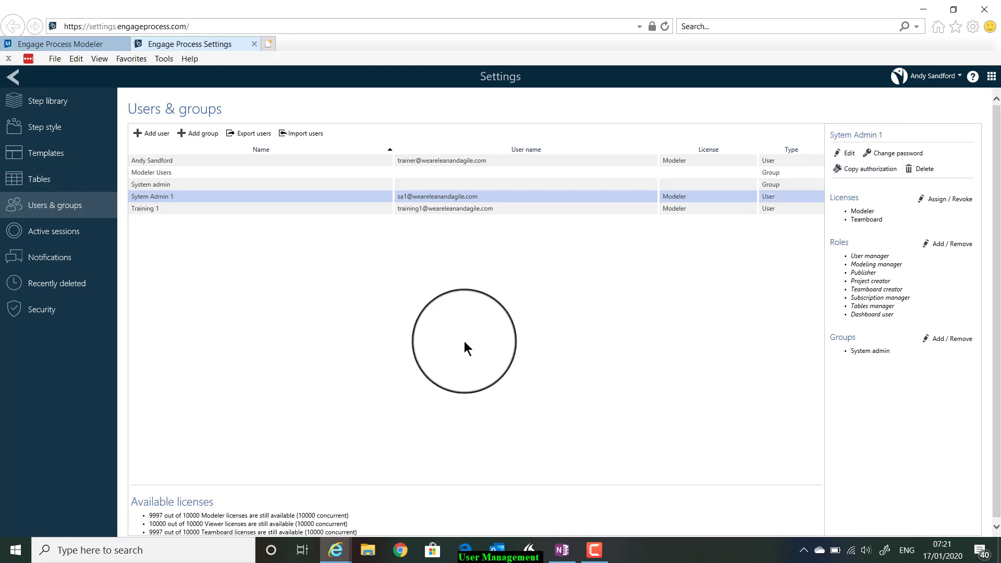
- Select the trainer account and start Copy authorization for it
{"action": "left_click", "coordinate": [306, 163]}
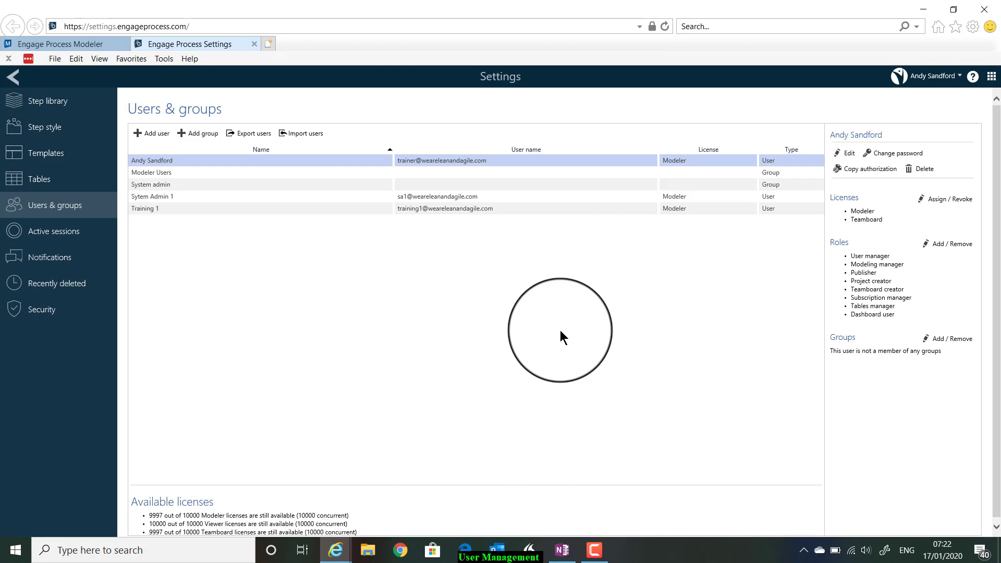
{"action": "left_click", "coordinate": [862, 172]}
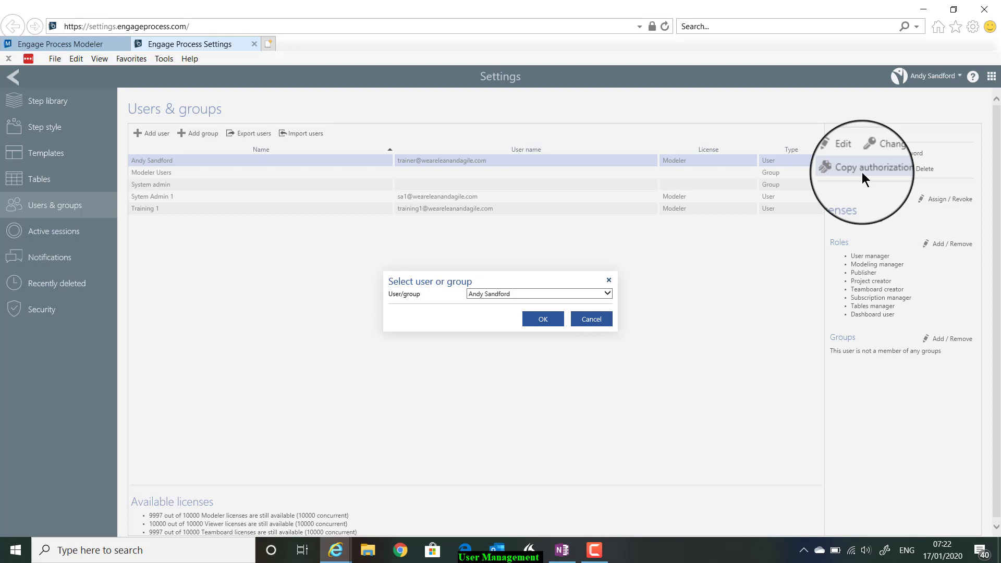
- Look through the User/group options, then cancel without copying any authorizations
{"action": "left_click", "coordinate": [527, 294]}
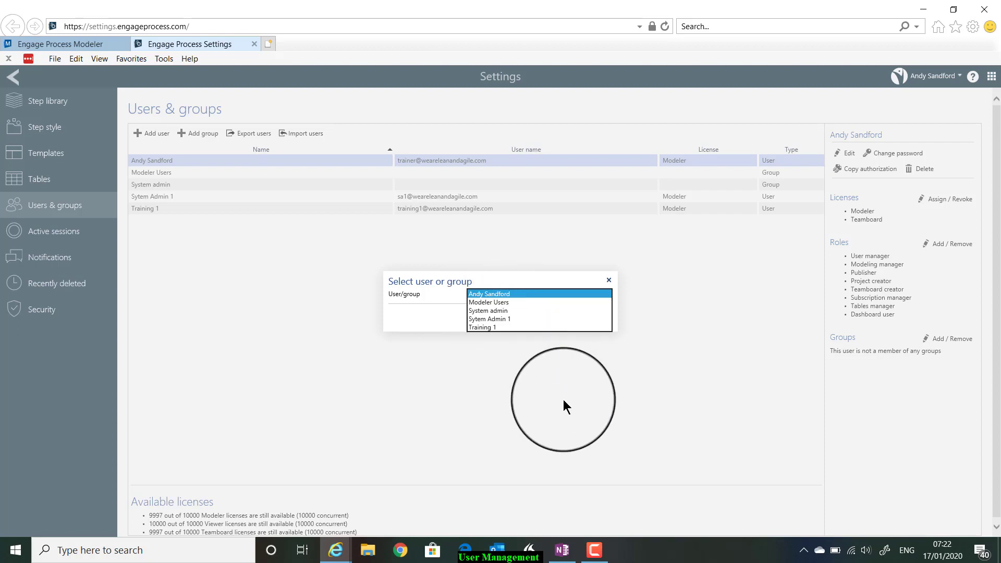
{"action": "left_click", "coordinate": [563, 400]}
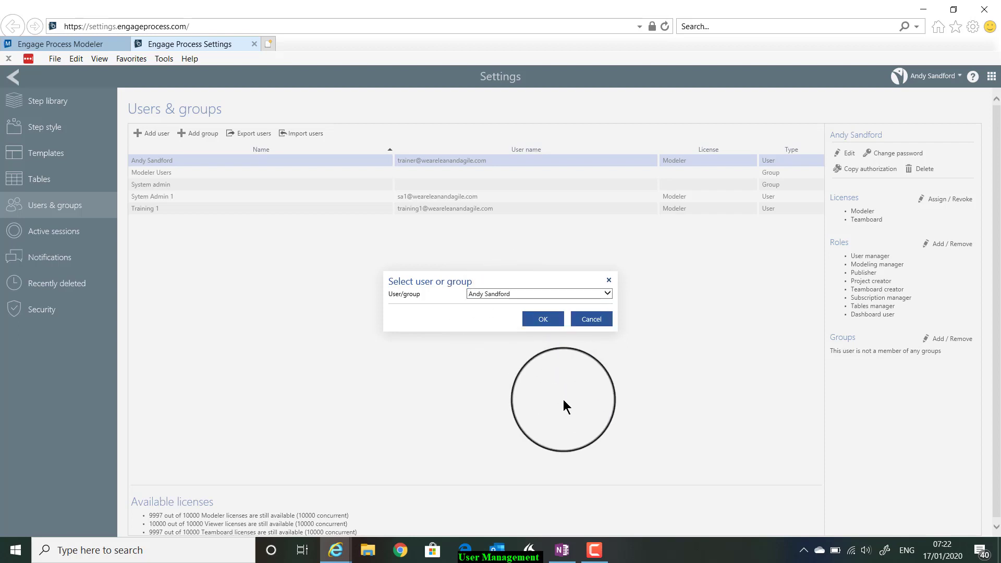
{"action": "left_click", "coordinate": [600, 323]}
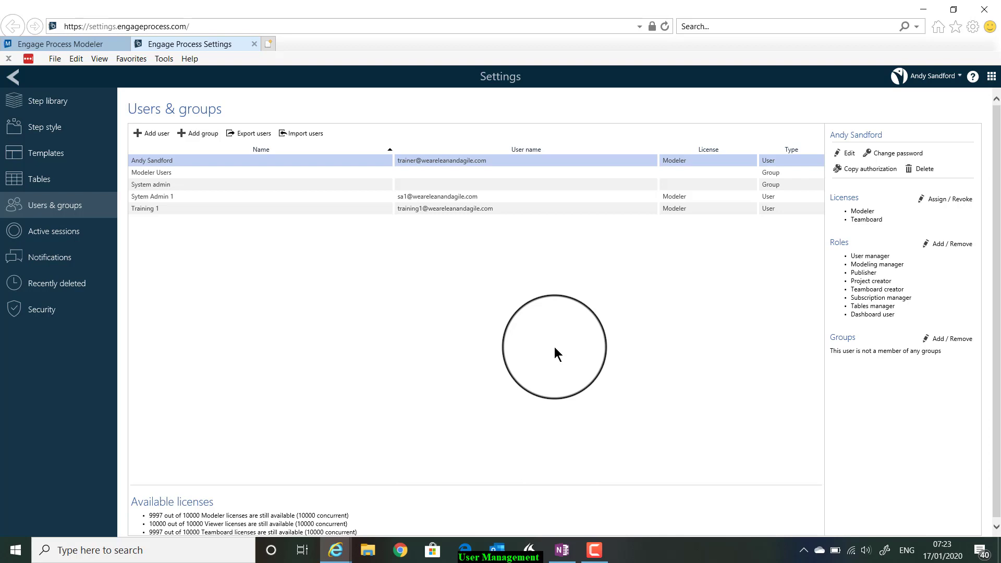
- View Active sessions and select the single current Modeler session
{"action": "left_click", "coordinate": [65, 236]}
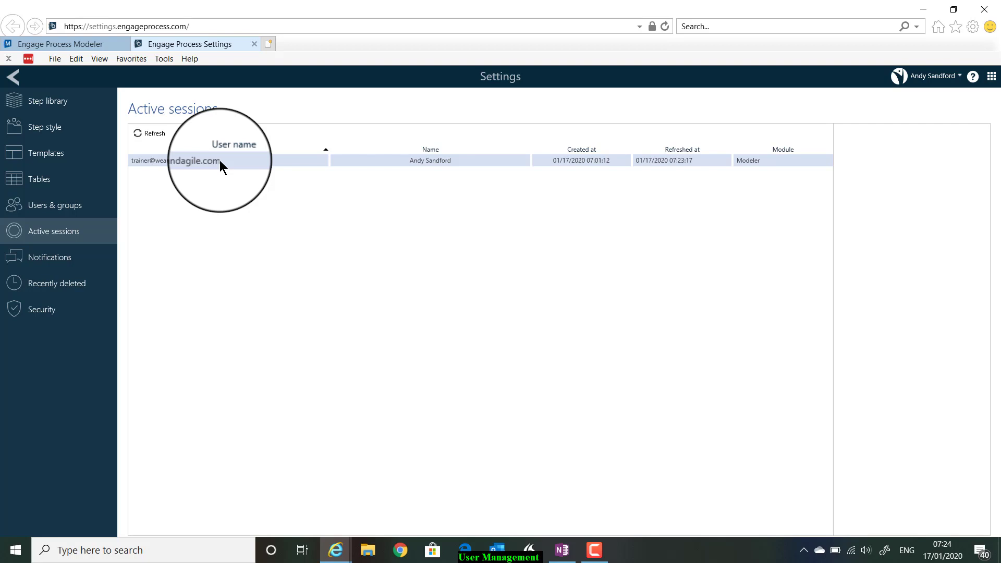
{"action": "left_click", "coordinate": [220, 163]}
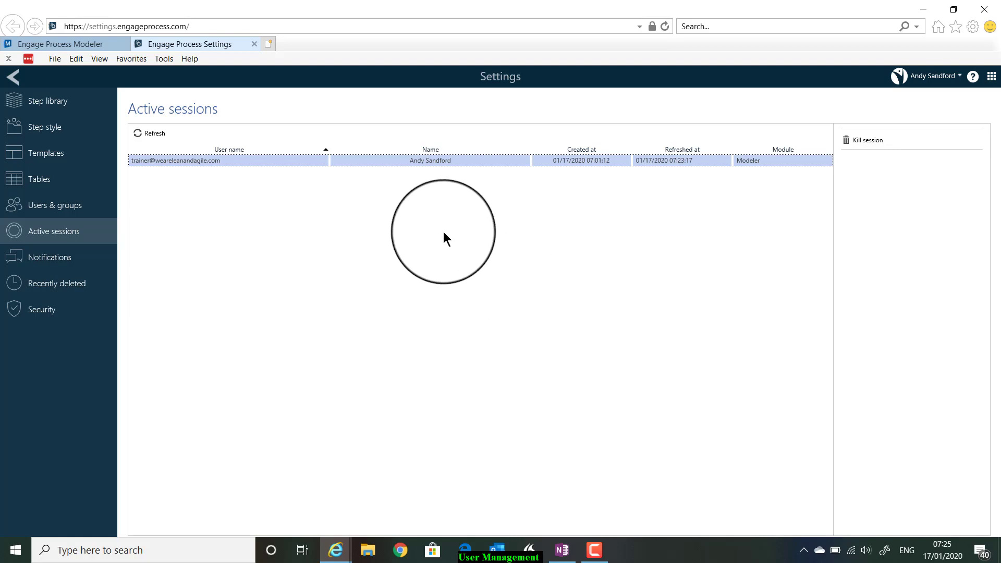
- Go back to Users & groups, showing the Modeler Users and System admin groups and three Modeler-licensed users
{"action": "left_click", "coordinate": [43, 209]}
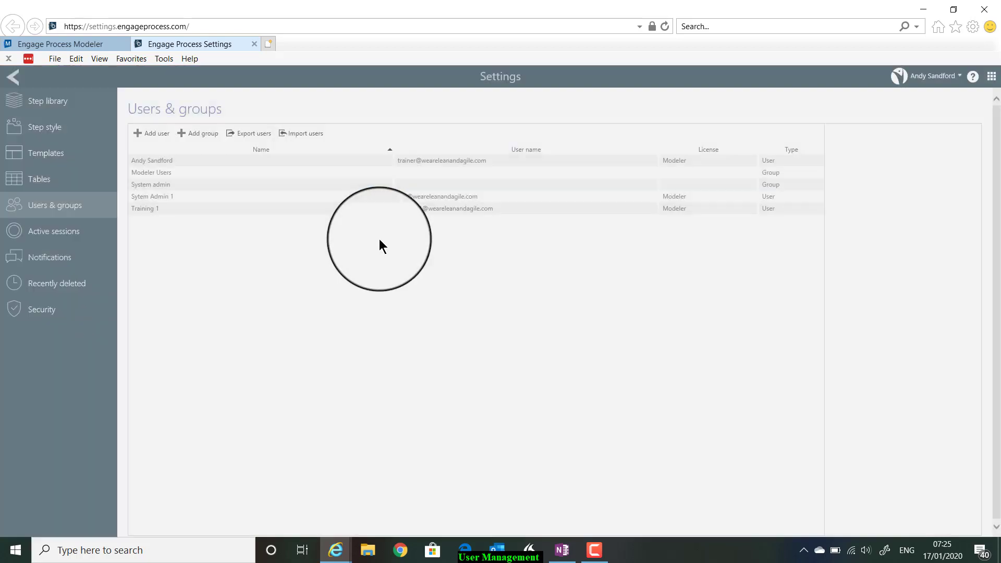